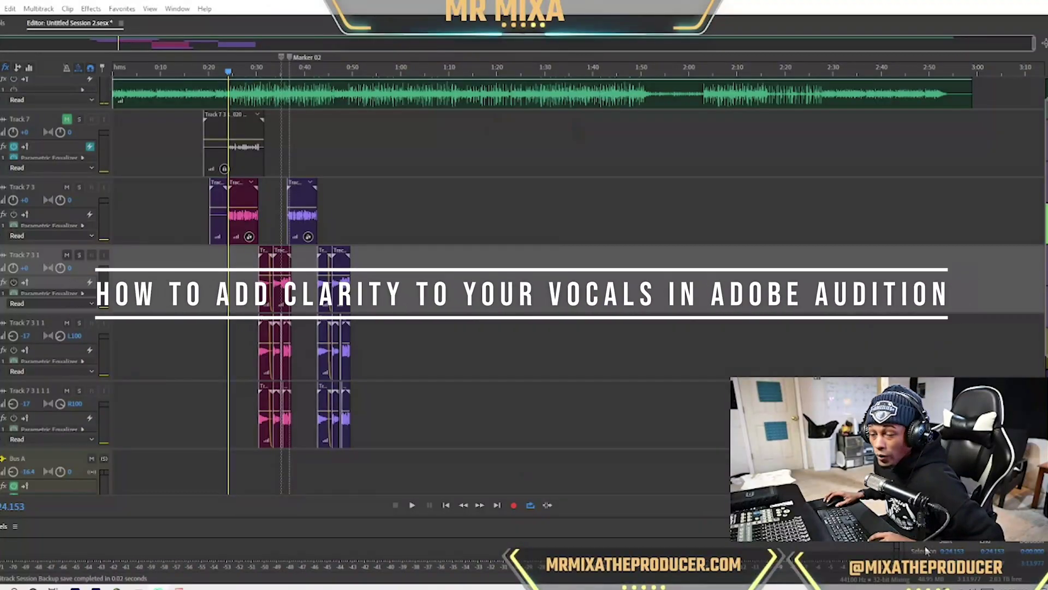
# Step: Play back the pink vocal clip on Track 7 3 over the beat, starting from about 0:22.2
pyautogui.click(237, 260)
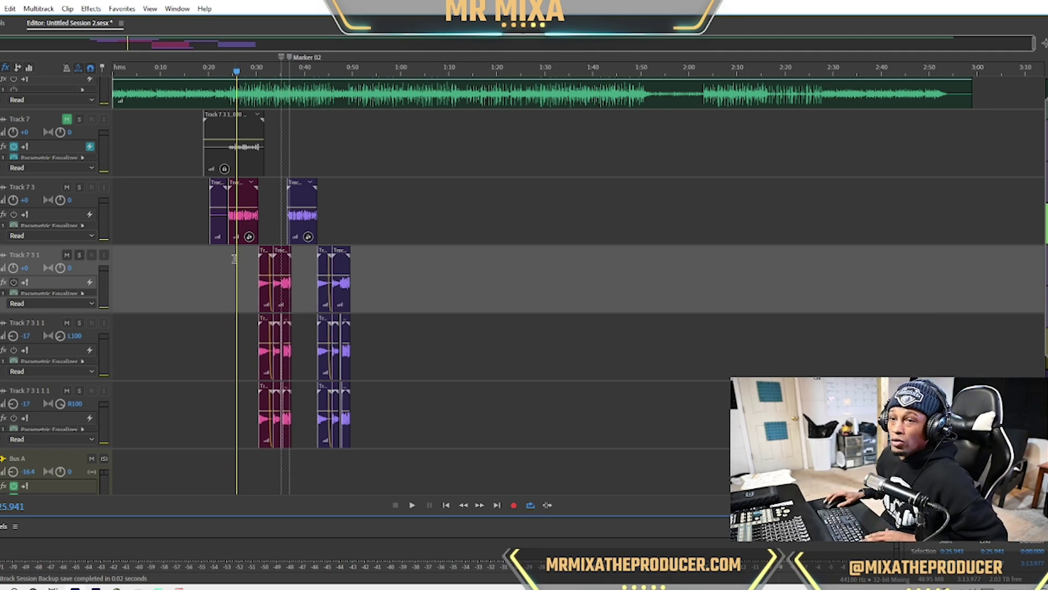
pyautogui.click(231, 248)
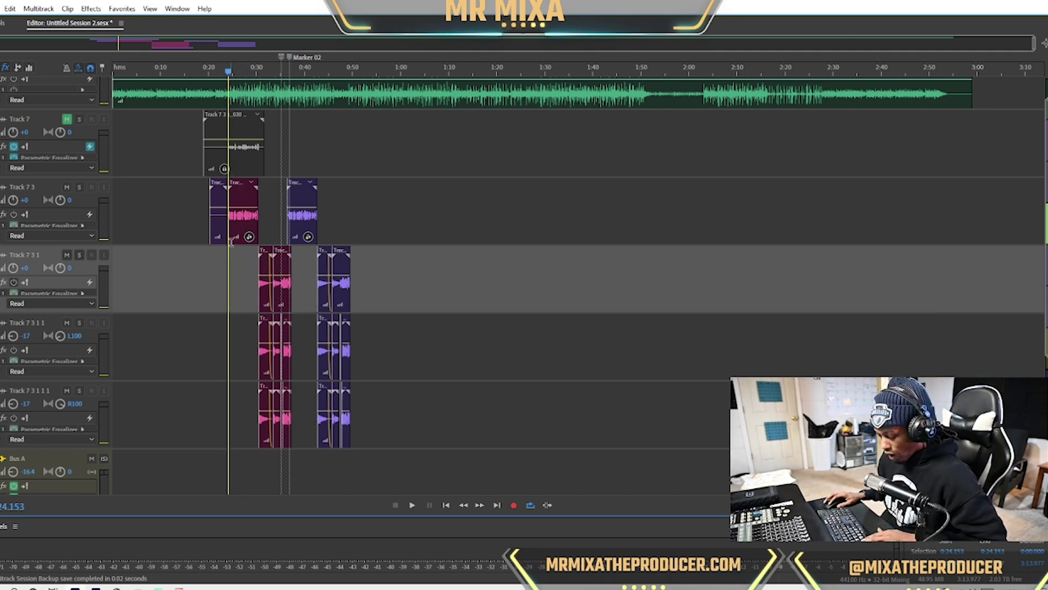
pyautogui.press('=')
pyautogui.press('=')
pyautogui.press('=')
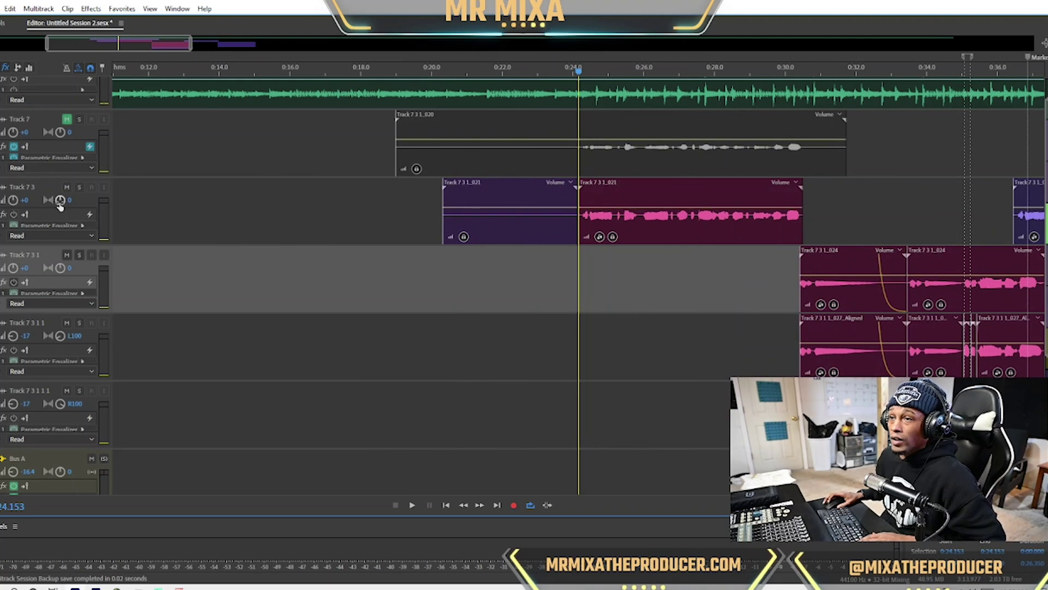
pyautogui.hotkey('alt', '=')
pyautogui.scroll(1, 652, 319)
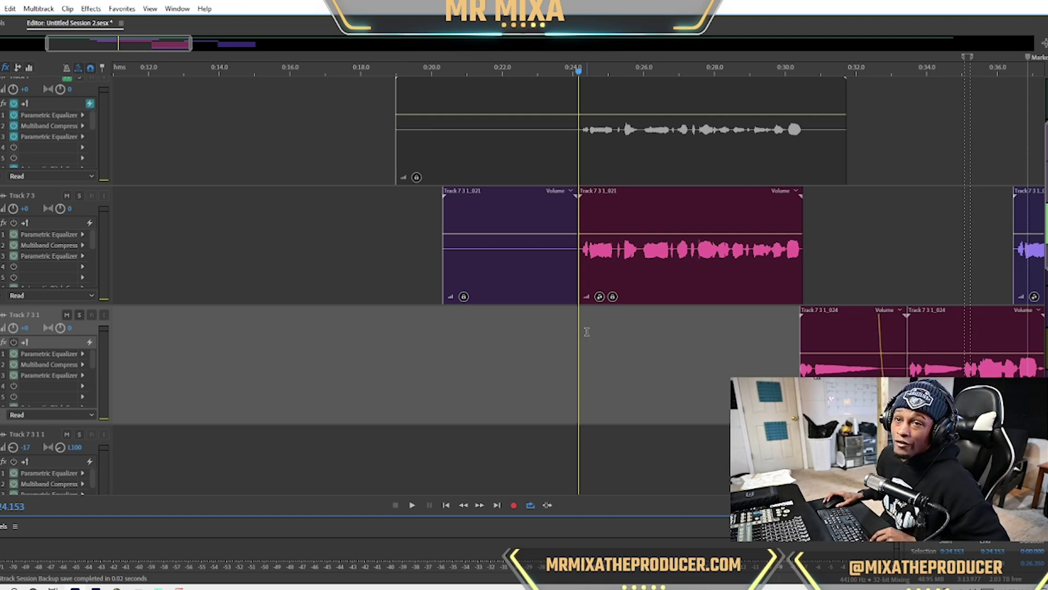
pyautogui.scroll(2, 592, 295)
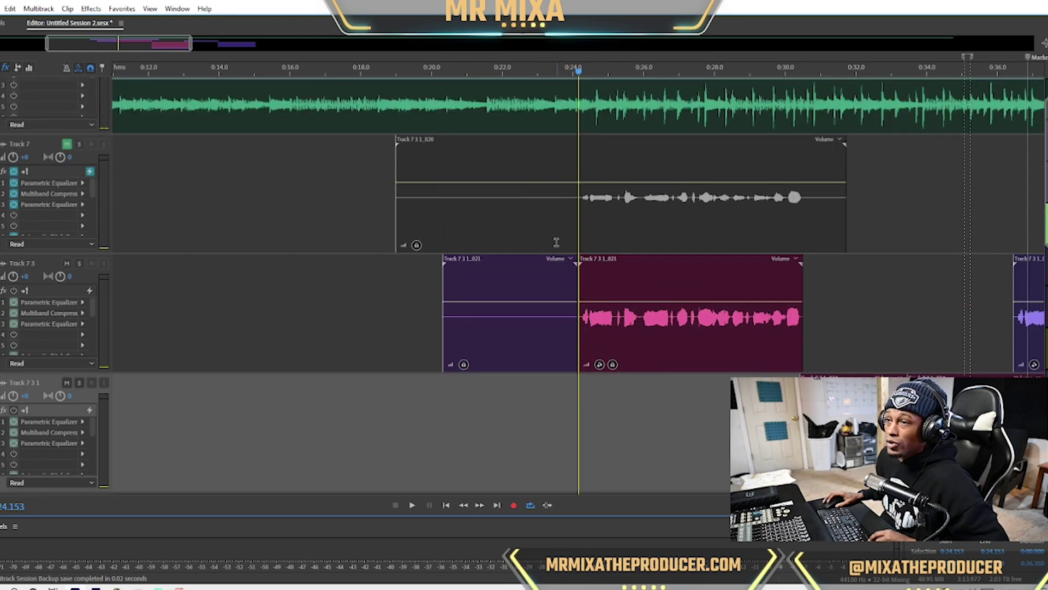
pyautogui.click(519, 234)
pyautogui.click(508, 230)
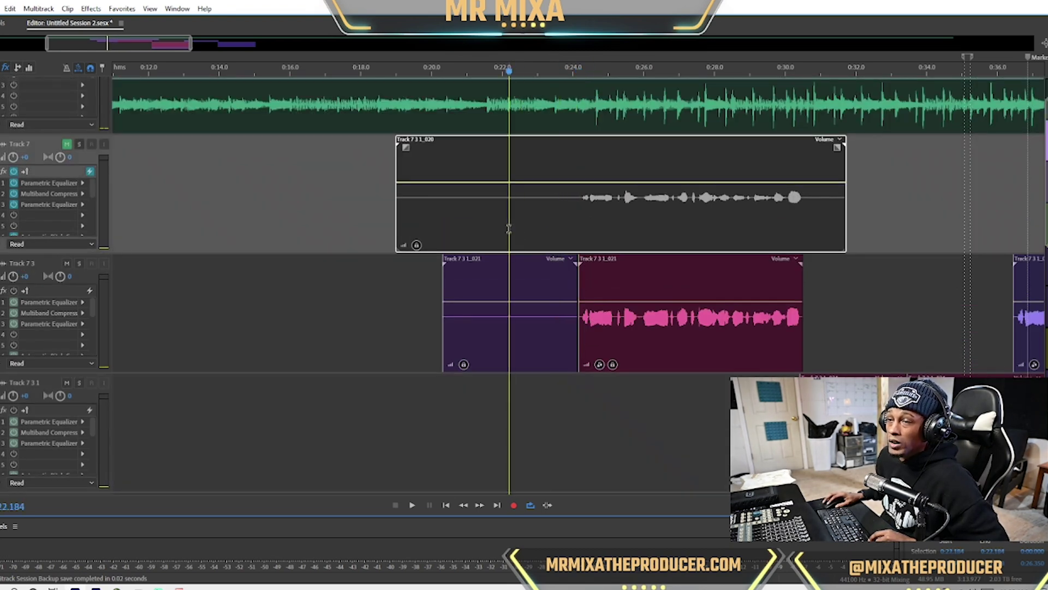
pyautogui.press('space')
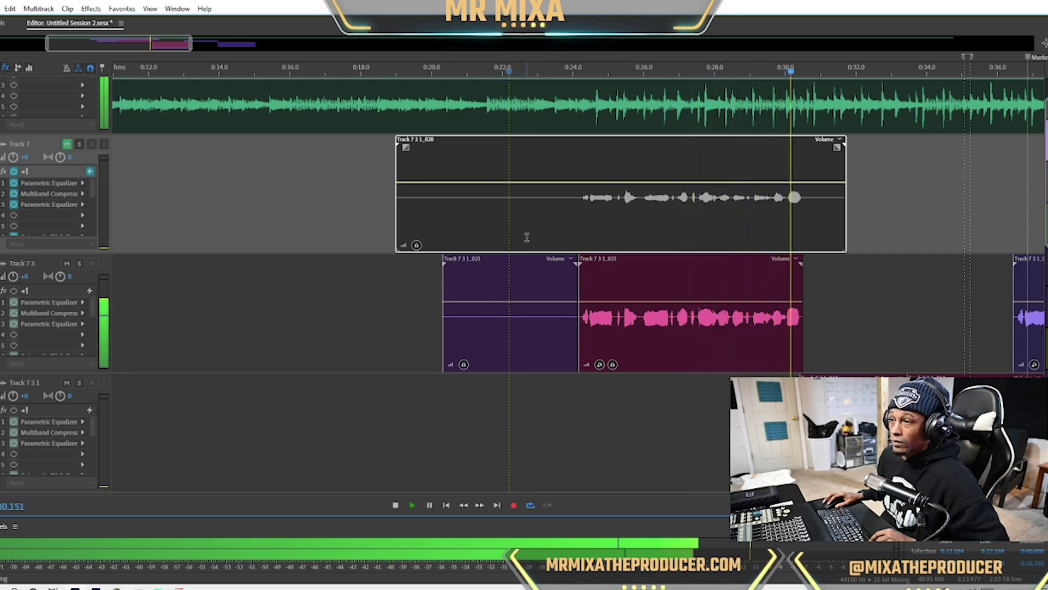
pyautogui.press('space')
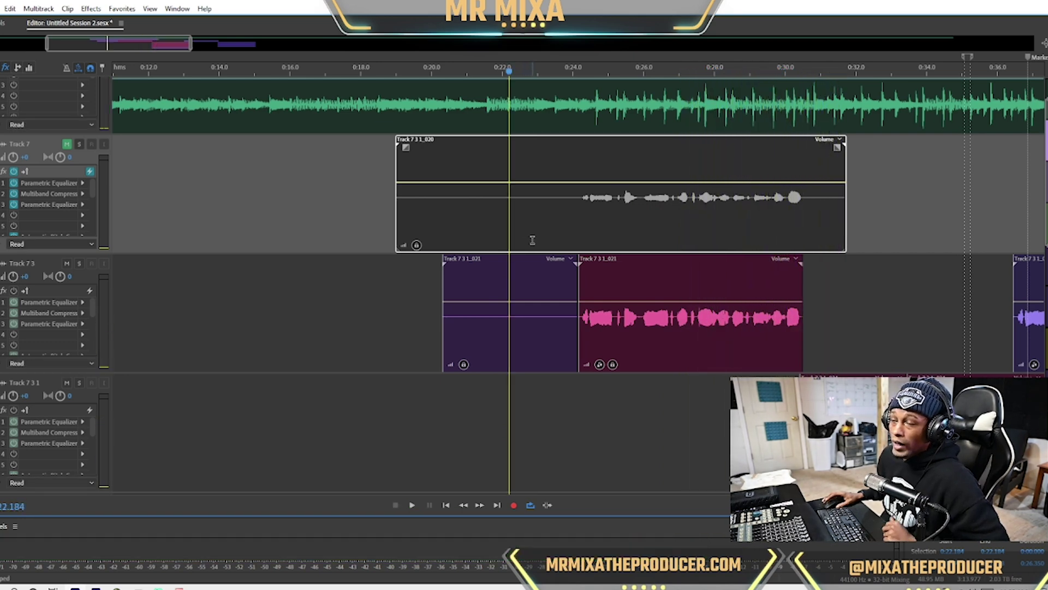
# Step: Open the pink Track 7 3 clip in the waveform editor and silence the gap before the vocal, from 23.0 to about 24.17 seconds
pyautogui.click(666, 271)
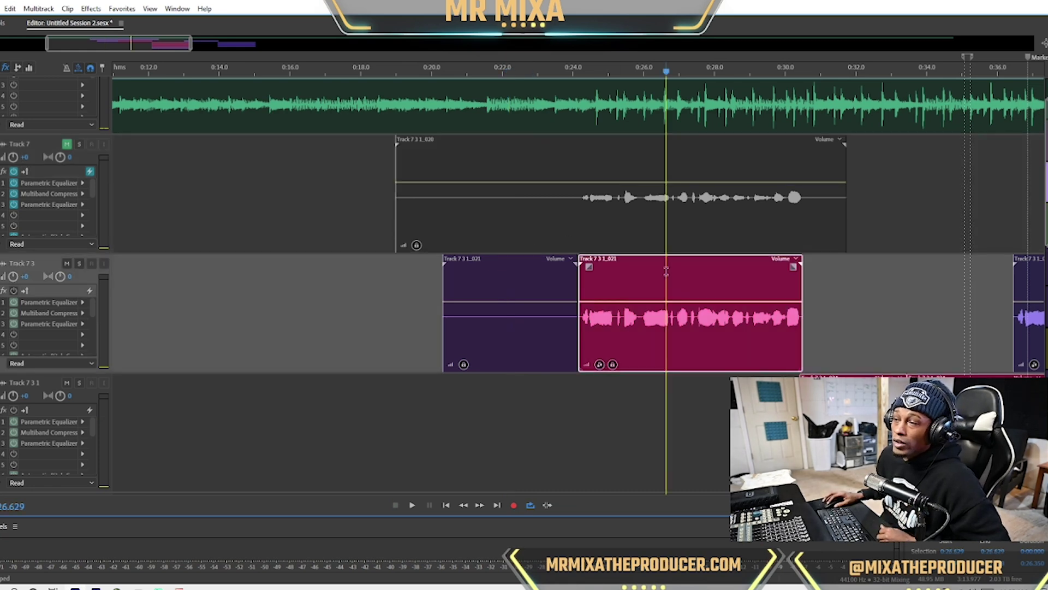
pyautogui.doubleClick(666, 271)
pyautogui.click(447, 199)
pyautogui.scroll(-2, 447, 199)
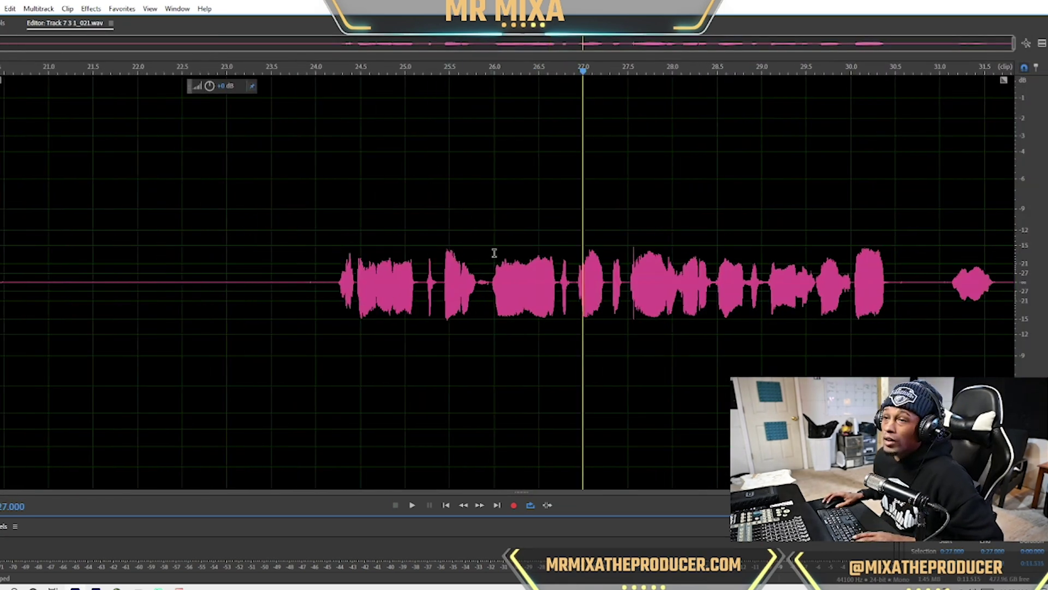
pyautogui.click(369, 273)
pyautogui.moveTo(226, 255); pyautogui.dragTo(331, 296)
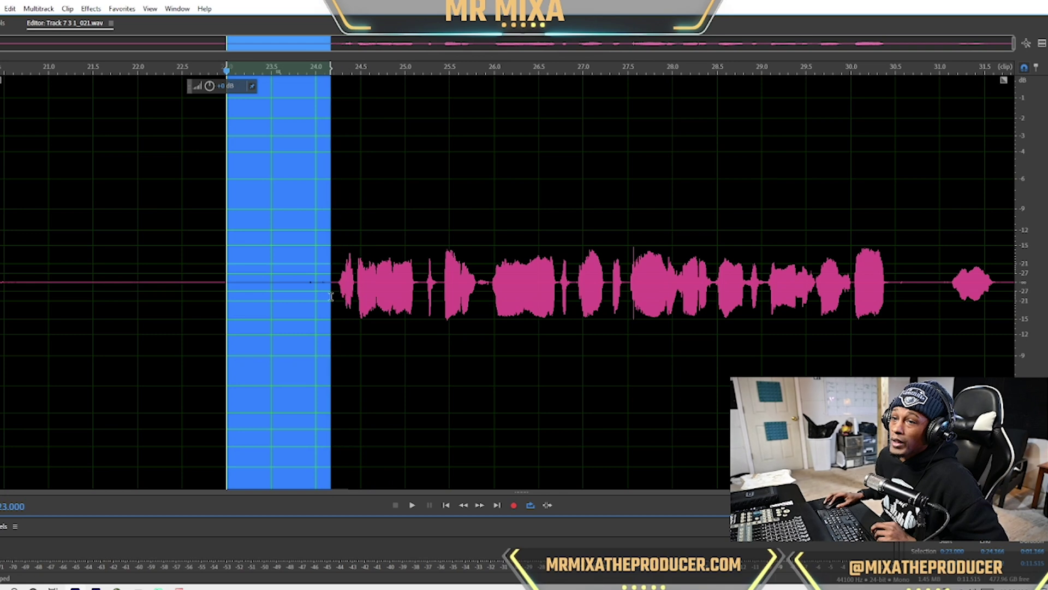
pyautogui.rightClick(331, 296)
pyautogui.click(363, 508)
pyautogui.click(294, 257)
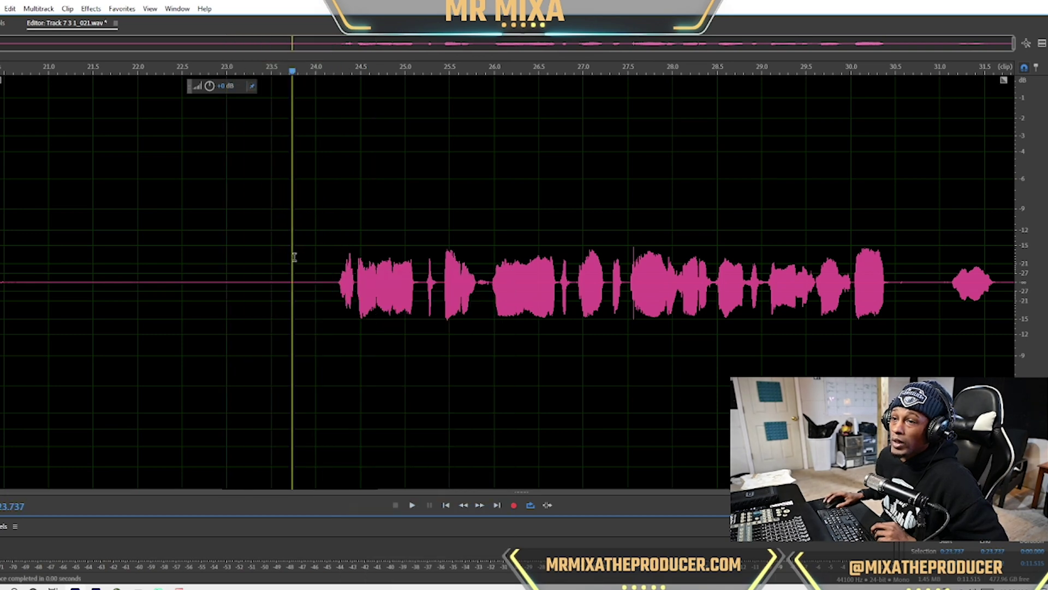
pyautogui.moveTo(294, 257); pyautogui.dragTo(1019, 415)
pyautogui.click(480, 289)
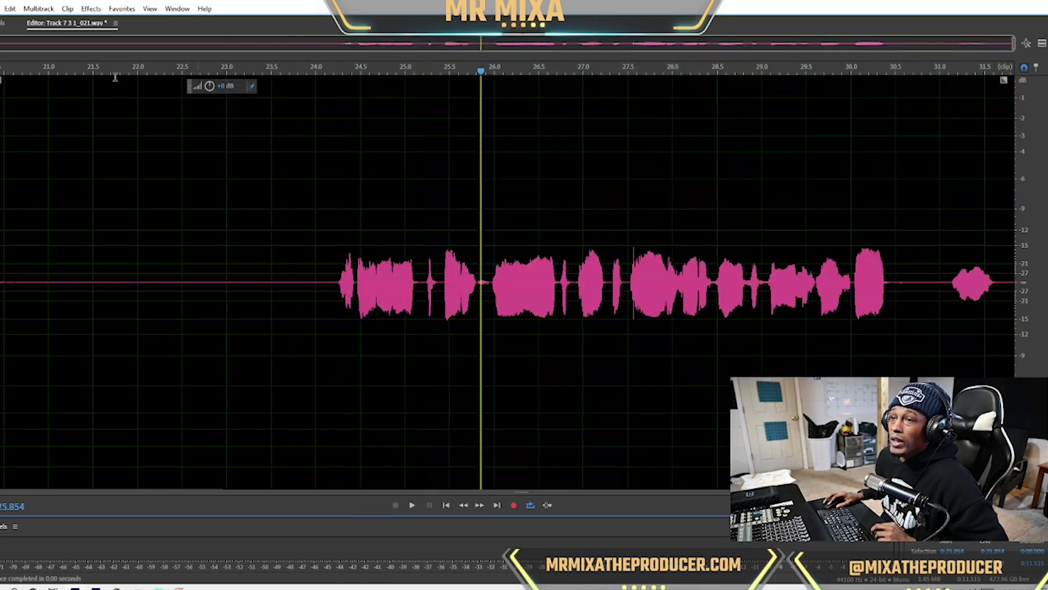
# Step: Open the Dynamics effect to examine its compressor settings, close it without applying, and return to the multitrack session
pyautogui.click(88, 9)
pyautogui.moveTo(197, 153)
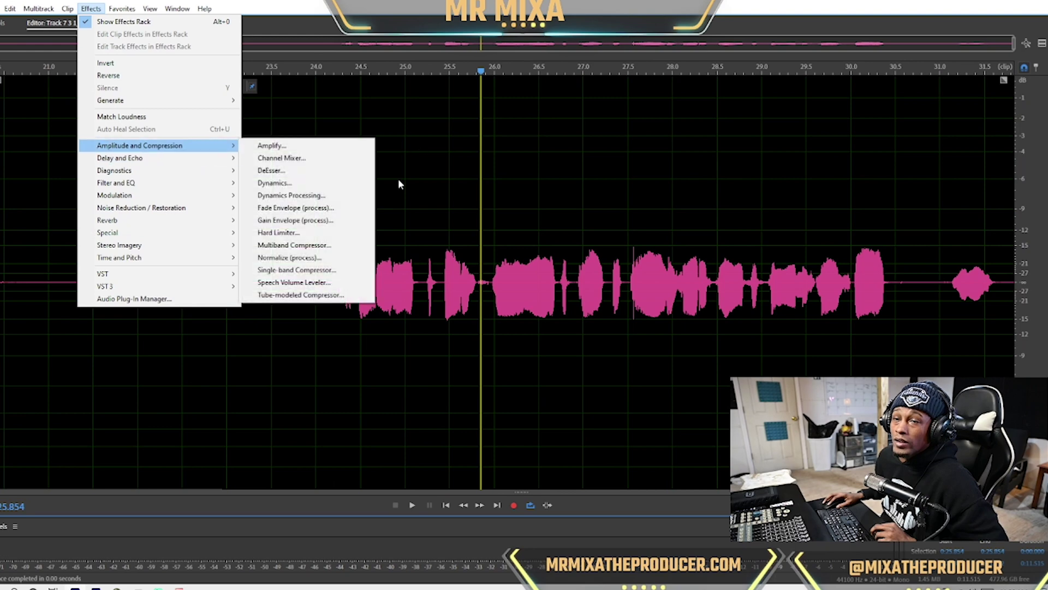
pyautogui.click(330, 180)
pyautogui.moveTo(377, 117); pyautogui.dragTo(744, 194)
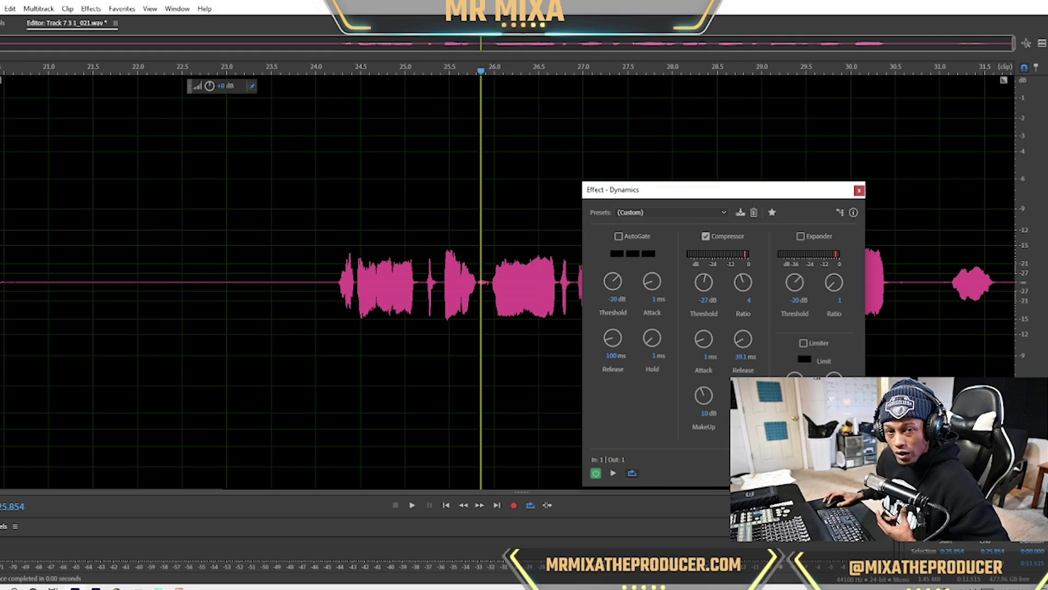
pyautogui.press('Escape')
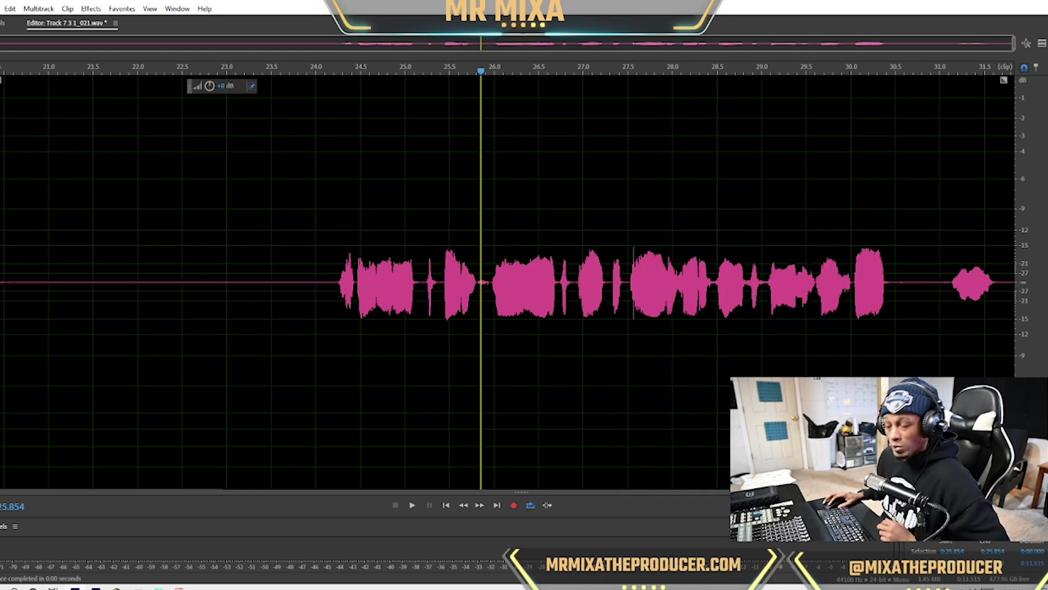
pyautogui.press('0')
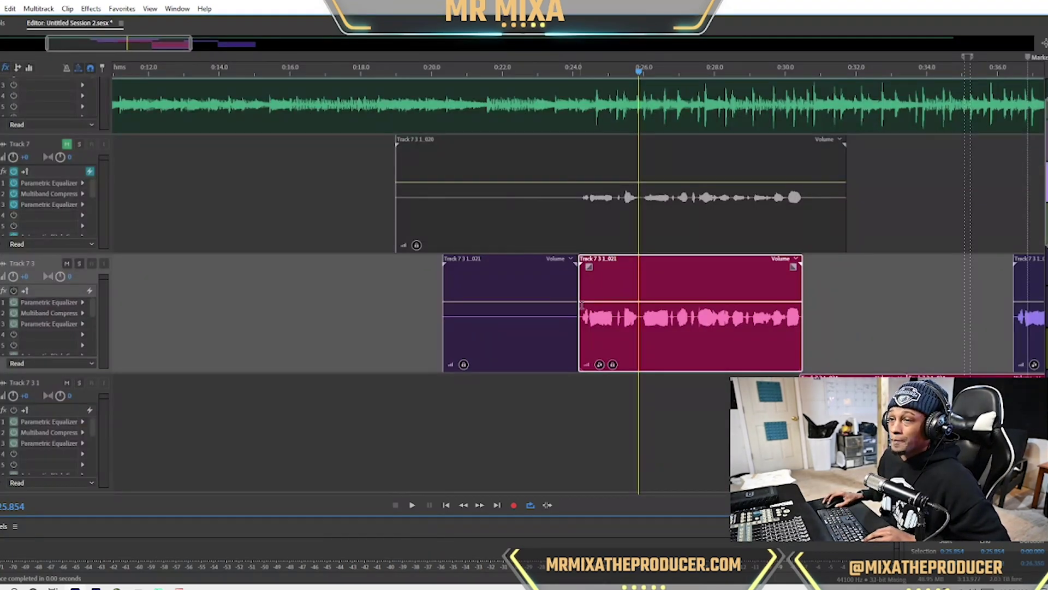
# Step: Play the dry vocal on Track 7 3 from about 0:23.7 and stop after a few words
pyautogui.click(563, 218)
pyautogui.press('space')
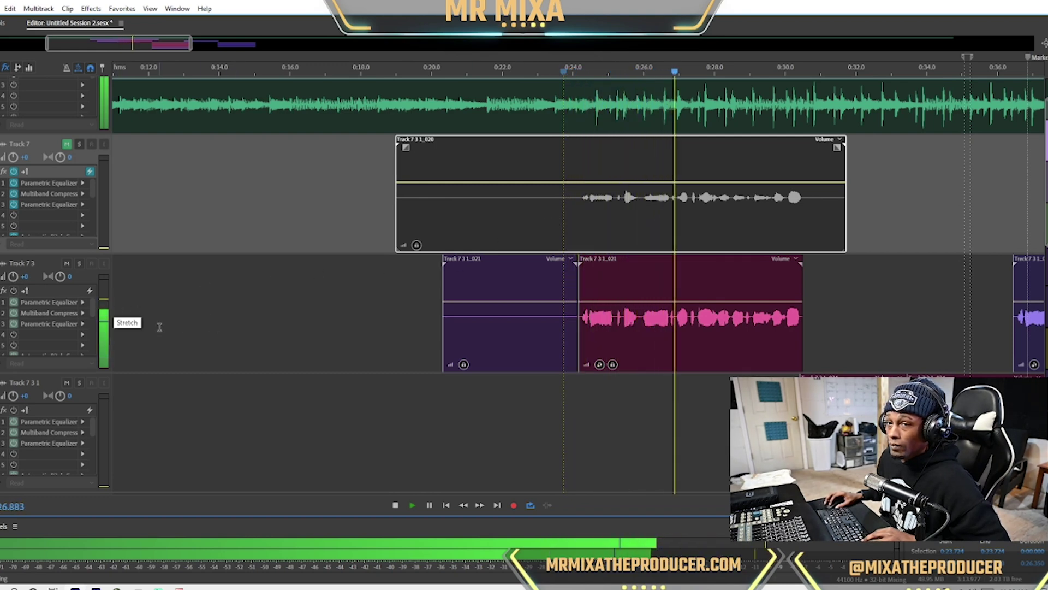
pyautogui.press('space')
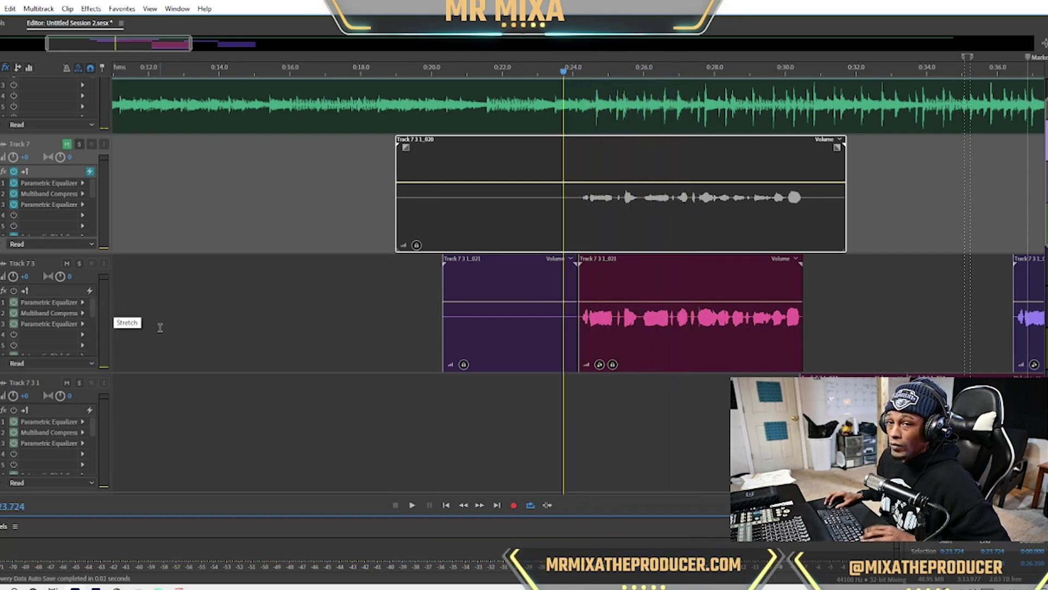
# Step: Enable the effects rack on Track 7 3 and play the vocal through it
pyautogui.click(13, 292)
pyautogui.press('space')
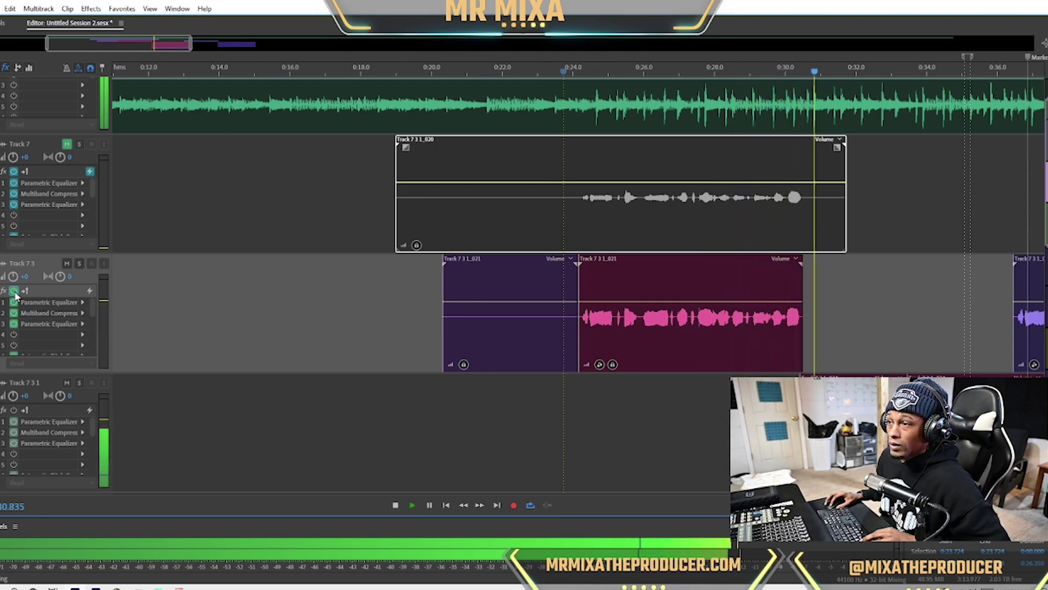
pyautogui.press('space')
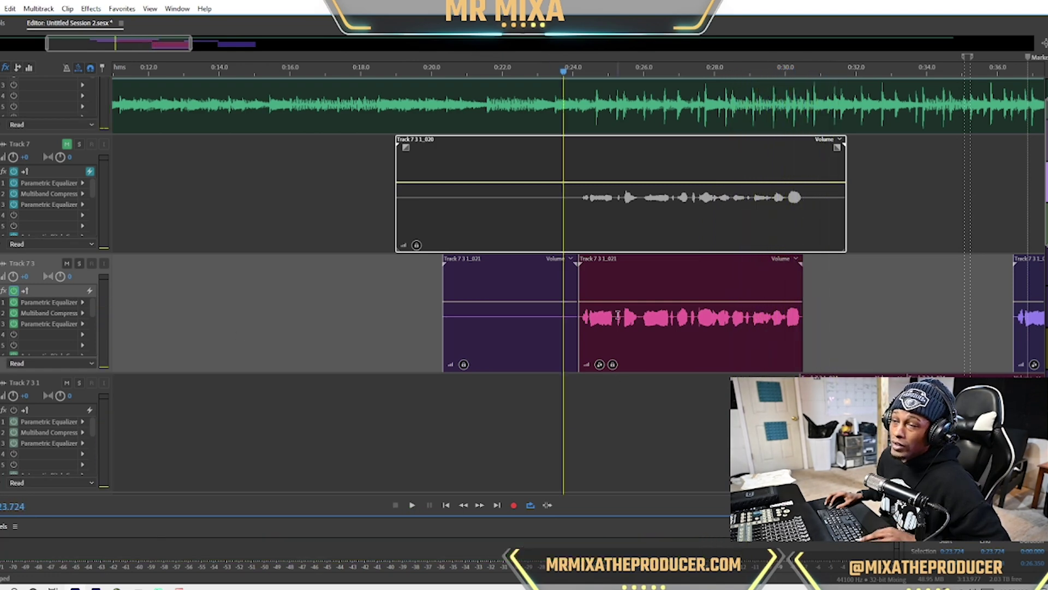
# Step: Play from the start of the pink vocal clip at about 0:24.15 and enable the effects rack on Track 7 3 1
pyautogui.click(580, 235)
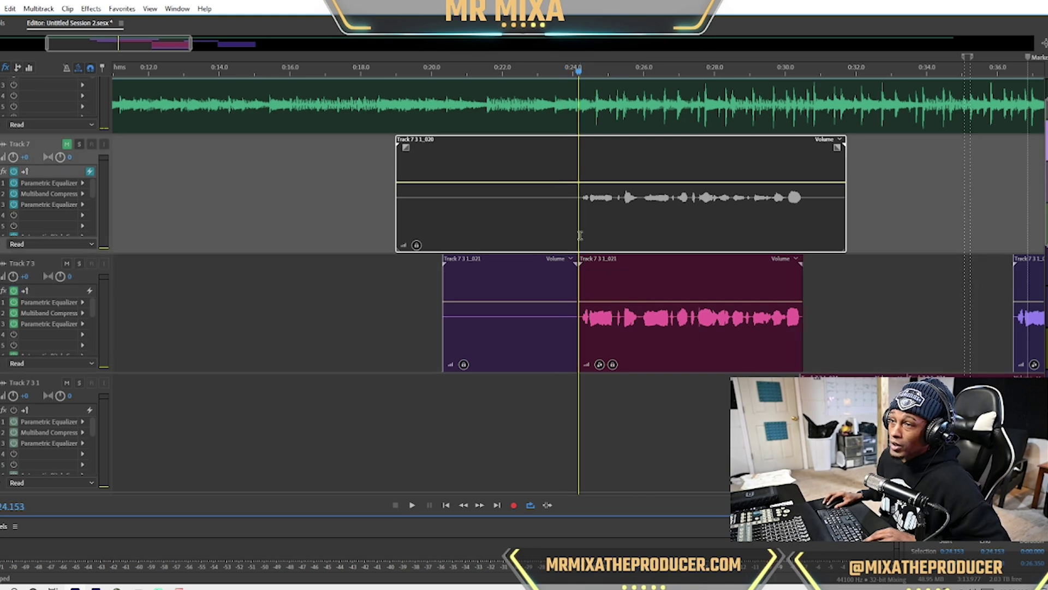
pyautogui.press('space')
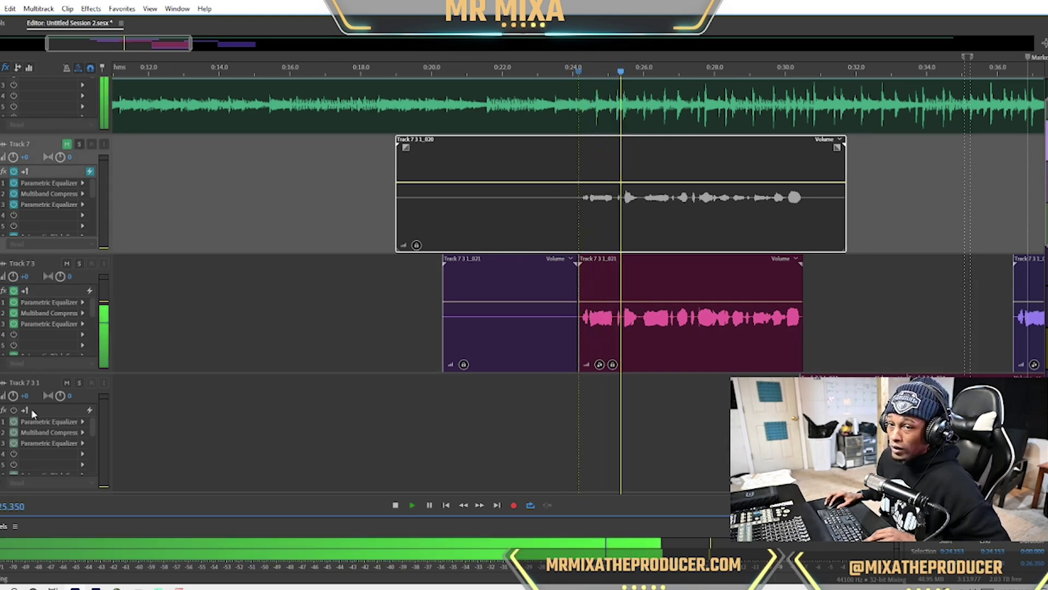
pyautogui.click(15, 410)
pyautogui.scroll(-2, 32, 382)
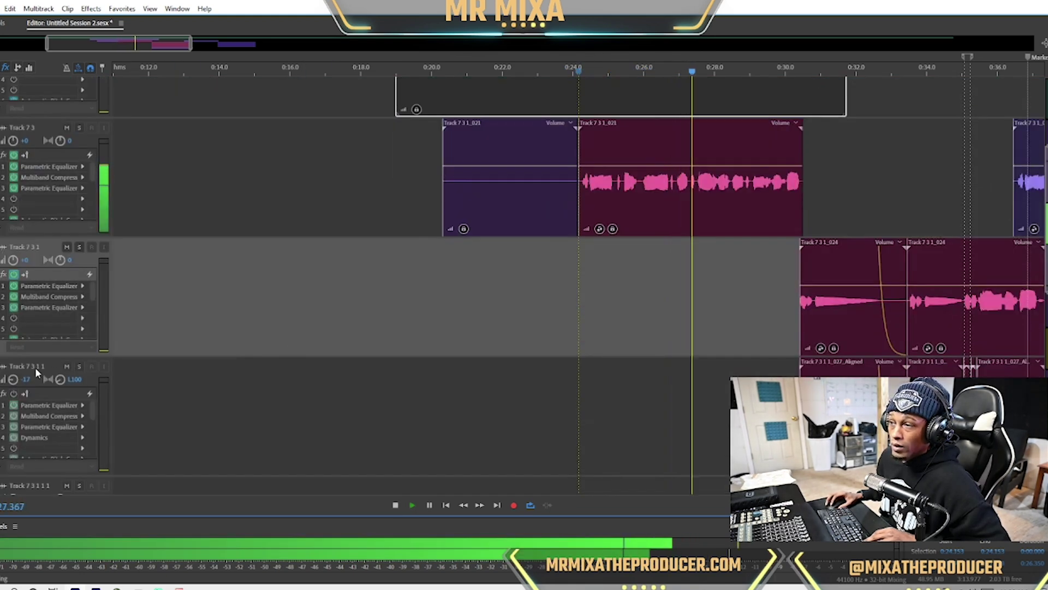
pyautogui.moveTo(27, 383); pyautogui.dragTo(31, 379)
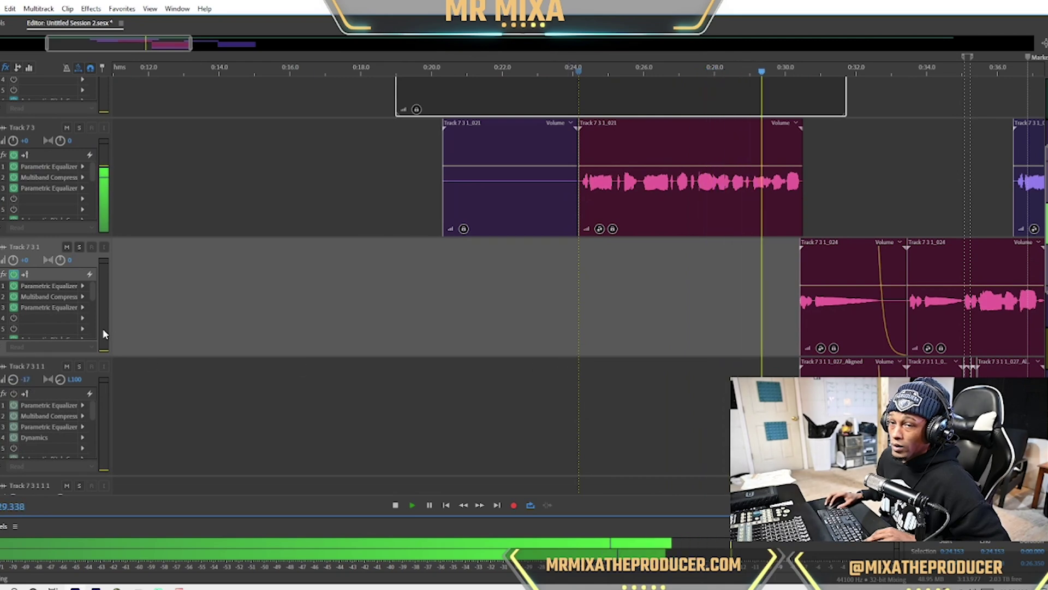
pyautogui.press('space')
pyautogui.scroll(2, 706, 260)
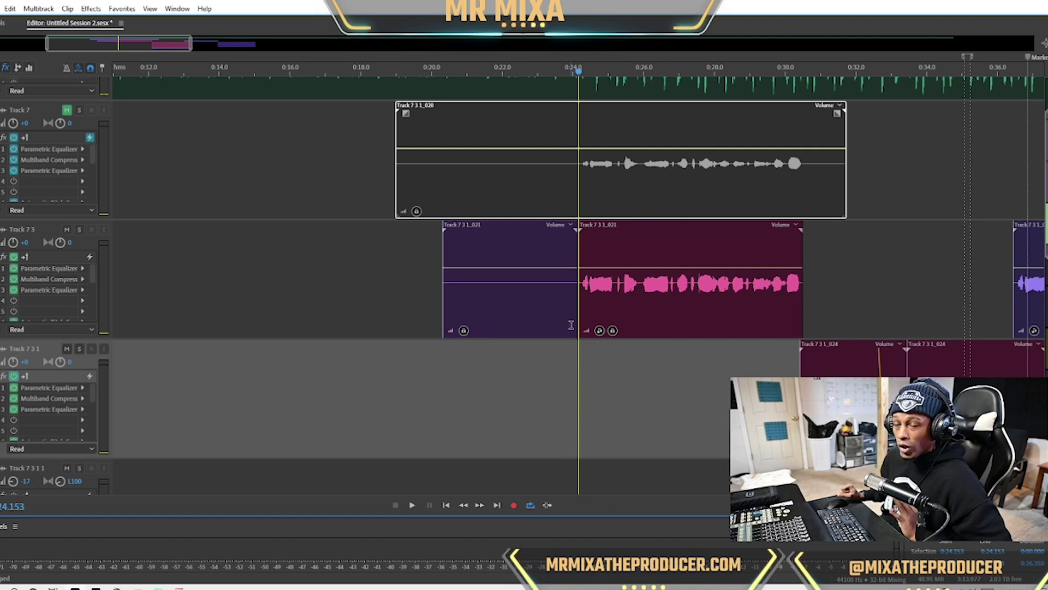
# Step: Return the playhead to the pink clip's start and bypass the Multiband Compressor and second Parametric Equalizer on Track 7 3
pyautogui.click(702, 364)
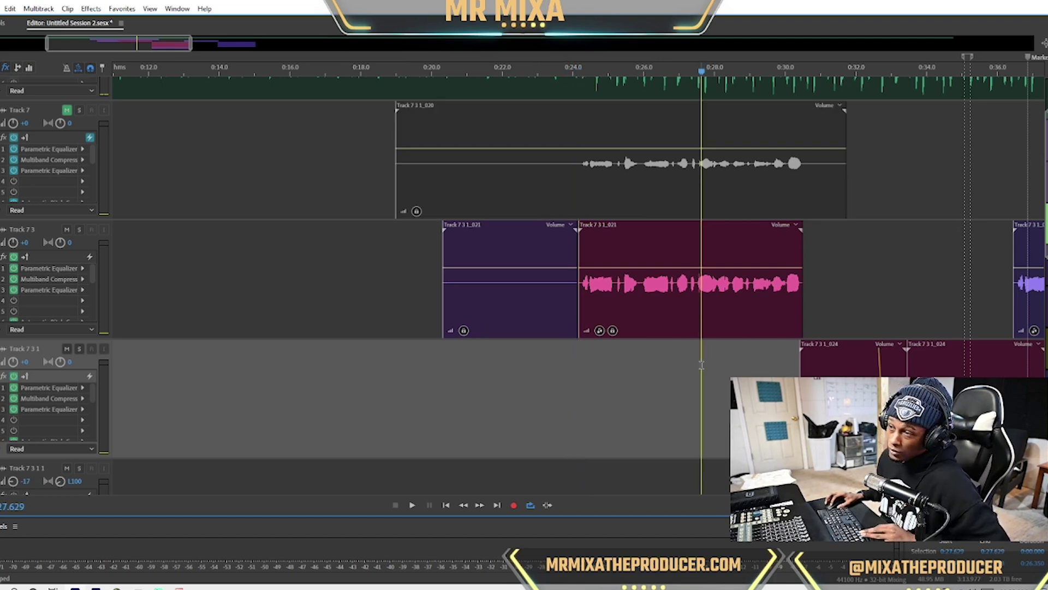
pyautogui.click(578, 350)
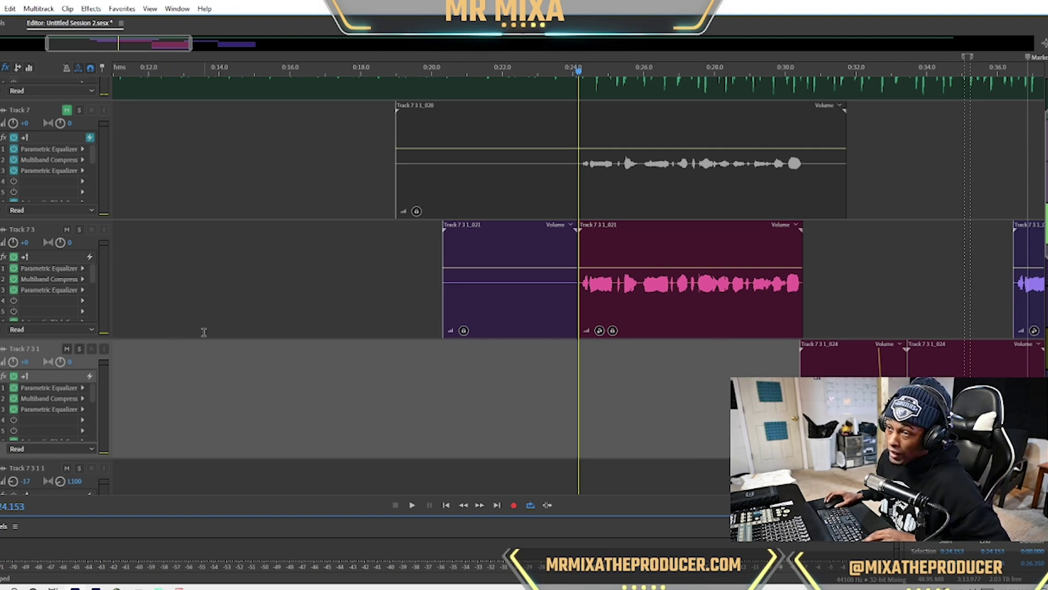
pyautogui.scroll(2, 22, 280)
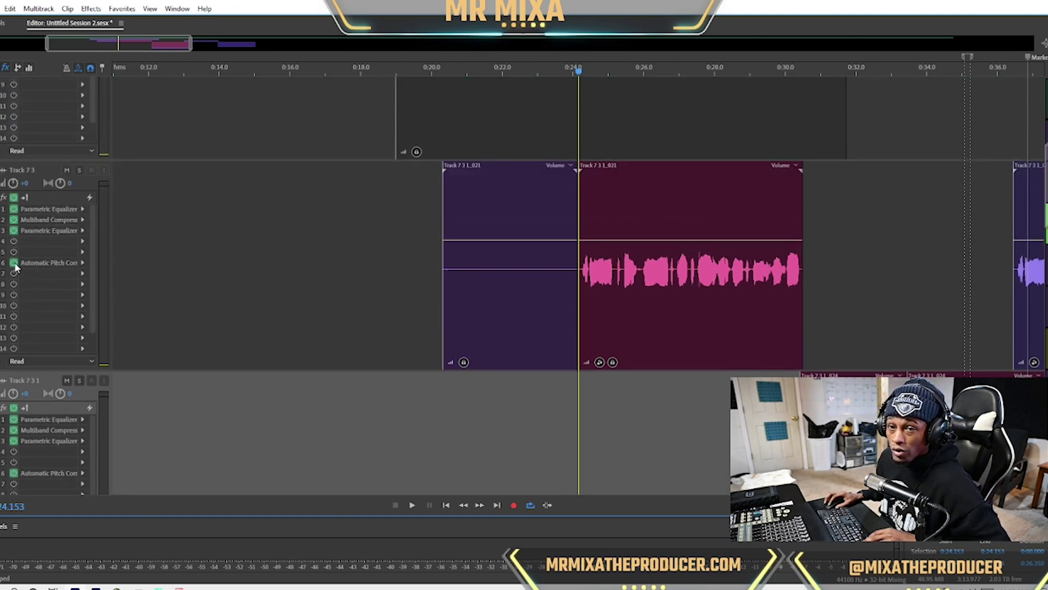
pyautogui.click(15, 265)
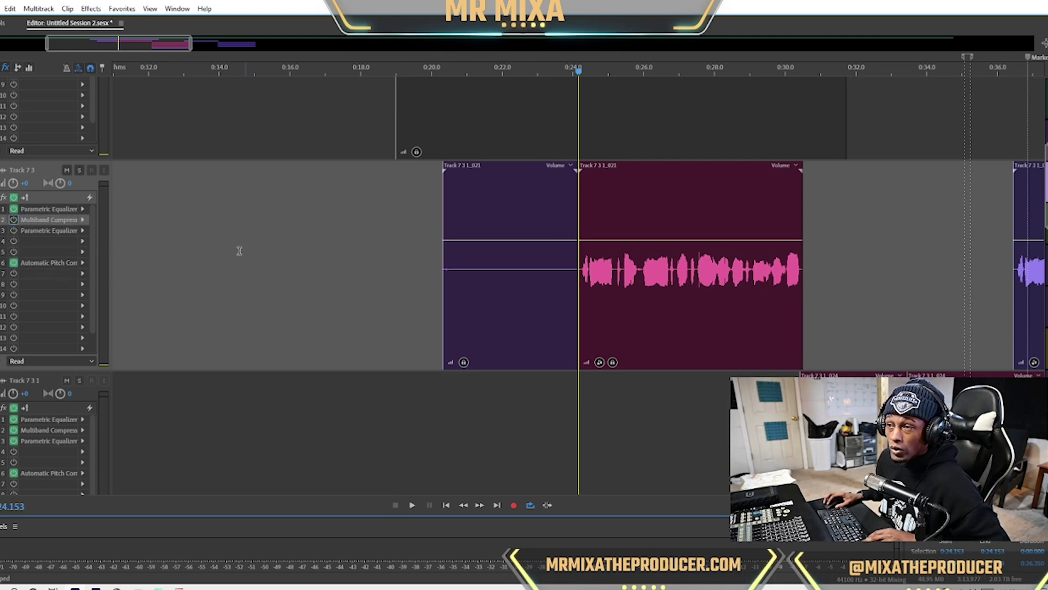
pyautogui.click(13, 219)
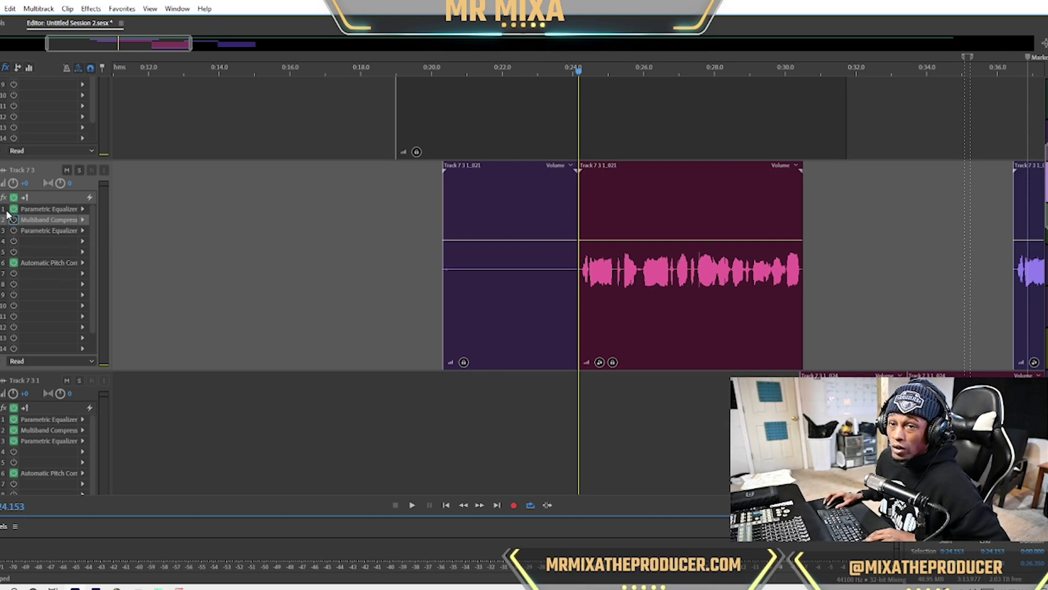
# Step: Open the first Parametric Equalizer on Track 7 3 and save its current settings as a preset named 8
pyautogui.doubleClick(74, 208)
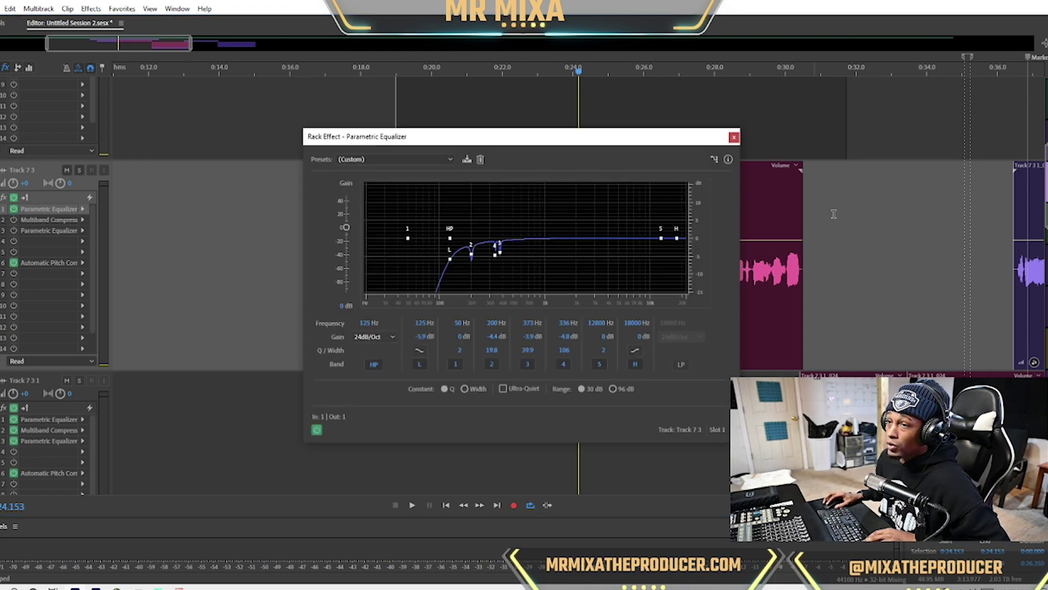
pyautogui.moveTo(555, 144); pyautogui.dragTo(648, 95)
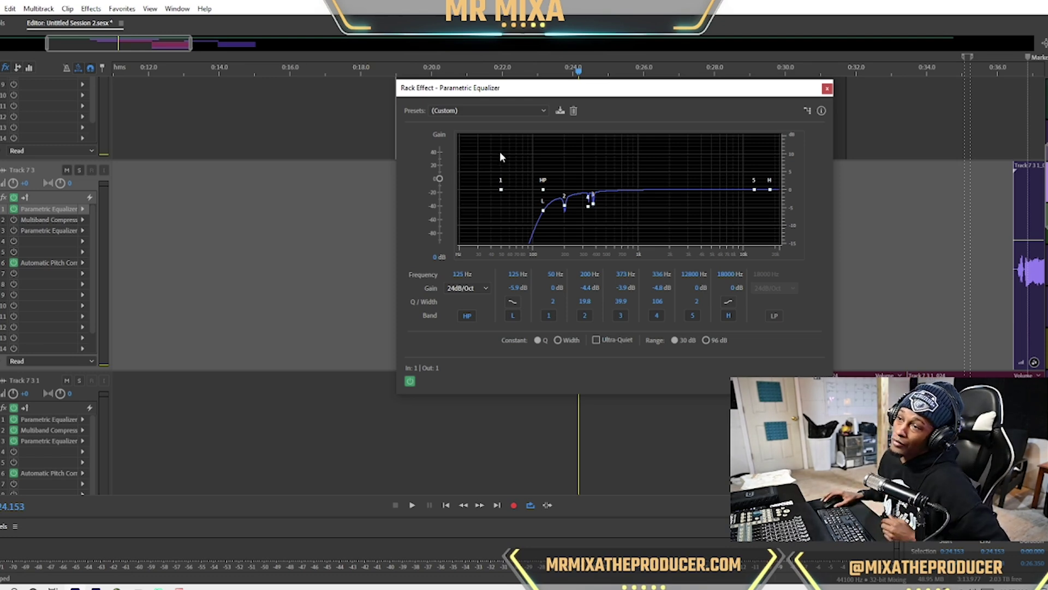
pyautogui.click(559, 111)
pyautogui.write('8')
pyautogui.press('Return')
pyautogui.press('Return')
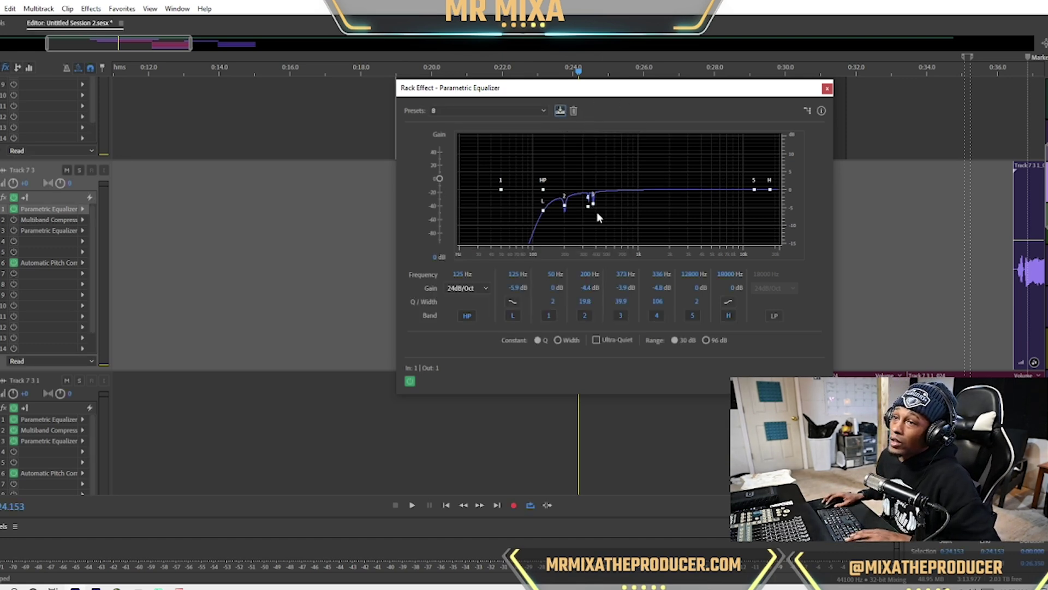
# Step: Boost the 200 Hz band of the first Parametric Equalizer to 15.4 dB, play the vocal, and cut the band to -3.7 dB
pyautogui.moveTo(584, 289); pyautogui.dragTo(592, 180)
pyautogui.press('space')
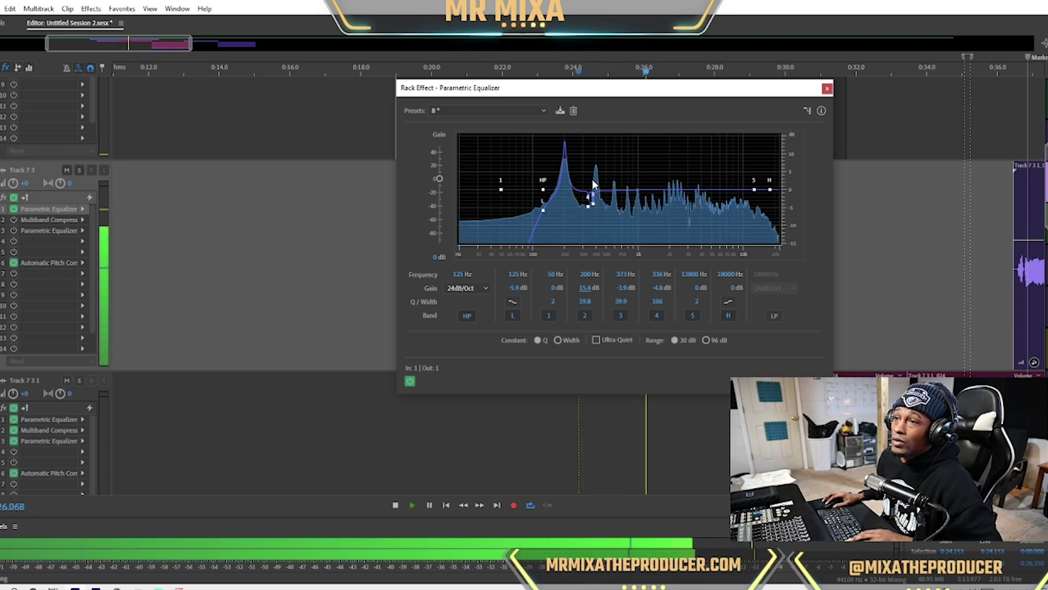
pyautogui.press('space')
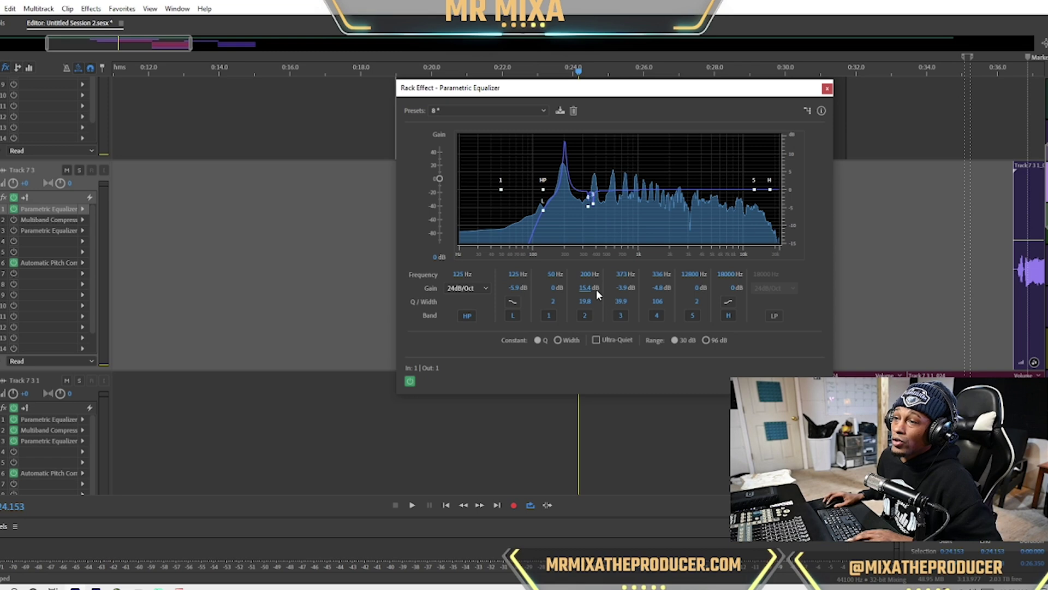
pyautogui.moveTo(586, 289); pyautogui.dragTo(574, 384)
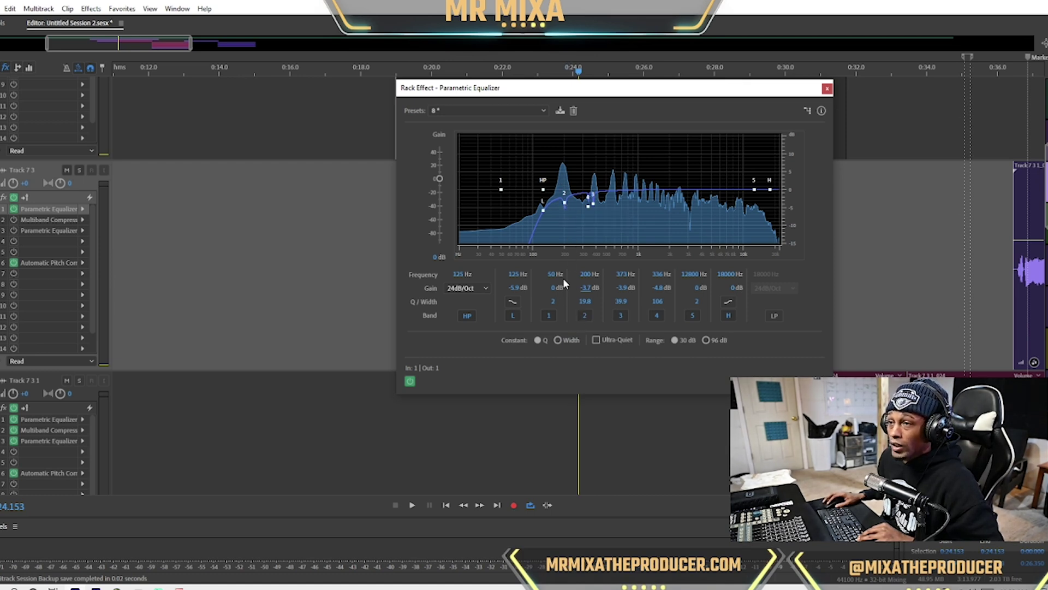
# Step: Restore the first Parametric Equalizer's settings by reloading preset 8
pyautogui.click(486, 110)
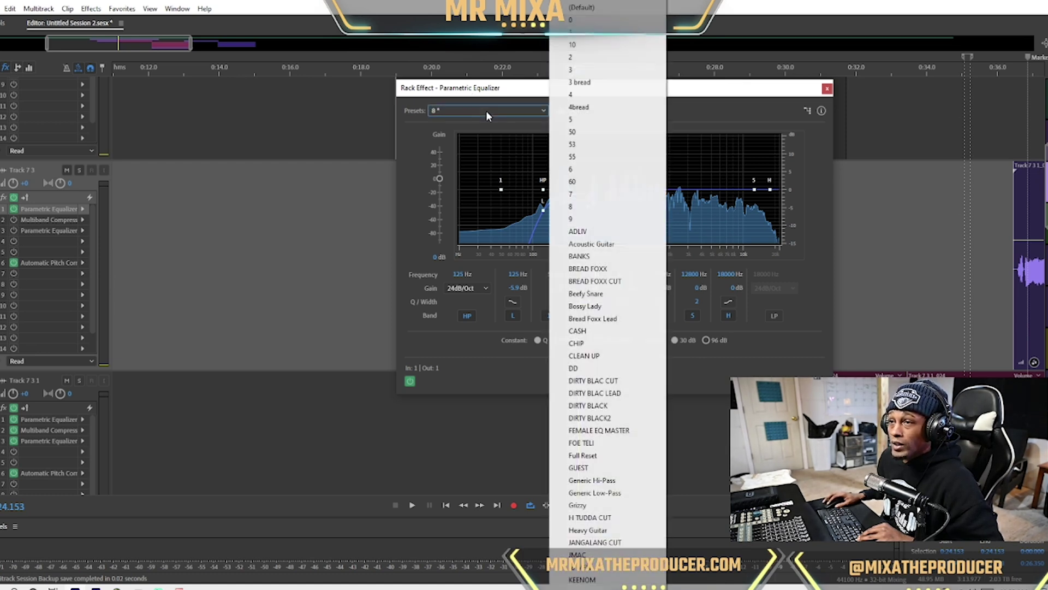
pyautogui.click(580, 110)
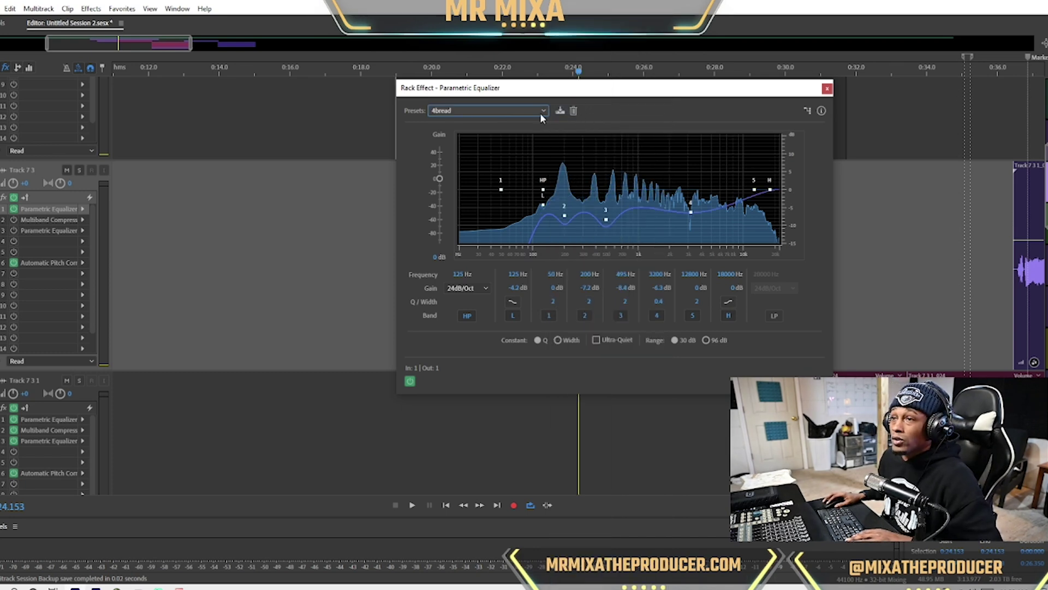
pyautogui.scroll(-1, 540, 113)
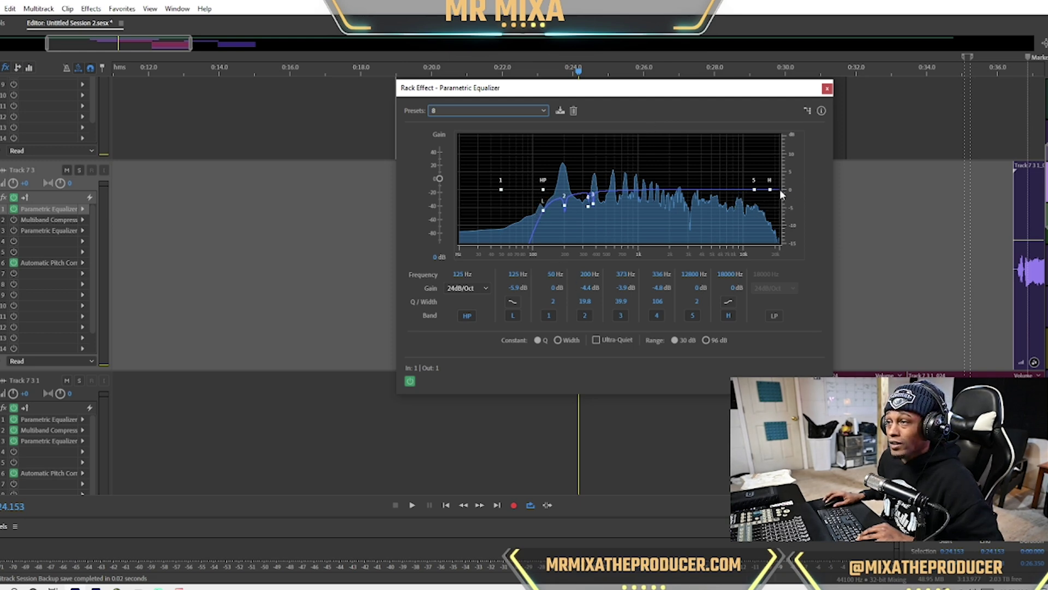
# Step: Compare the vocal during playback with the first Parametric Equalizer on Track 7 3 active and bypassed, leaving it active
pyautogui.moveTo(769, 191)
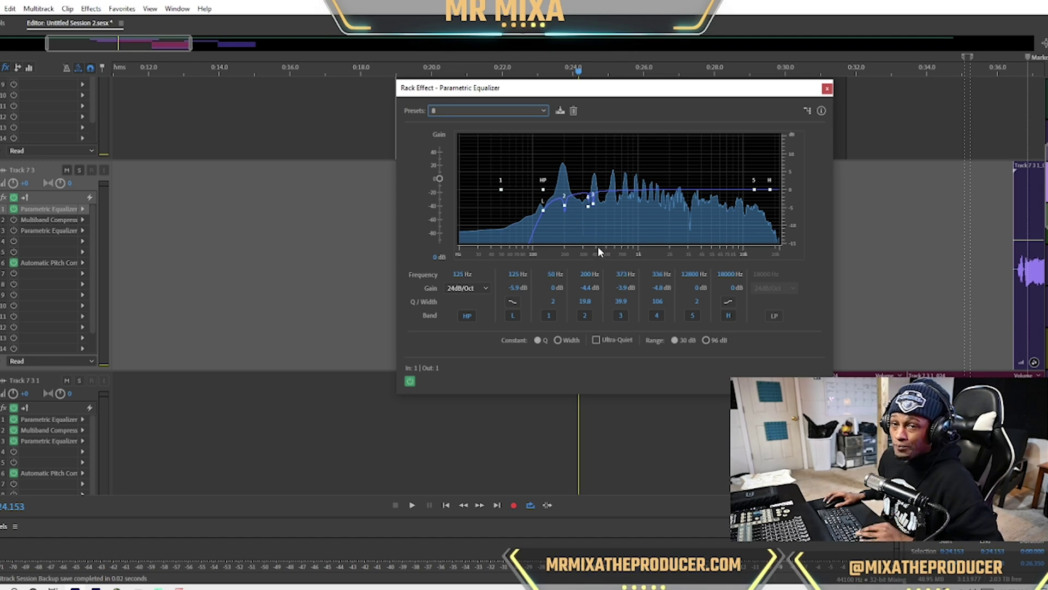
pyautogui.press('space')
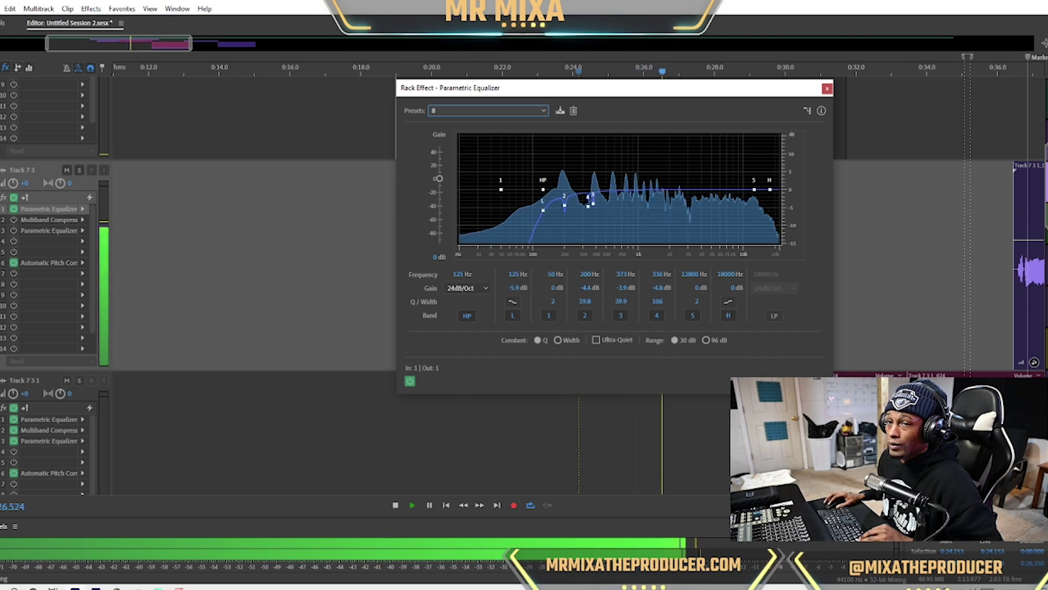
pyautogui.press('space')
pyautogui.click(14, 209)
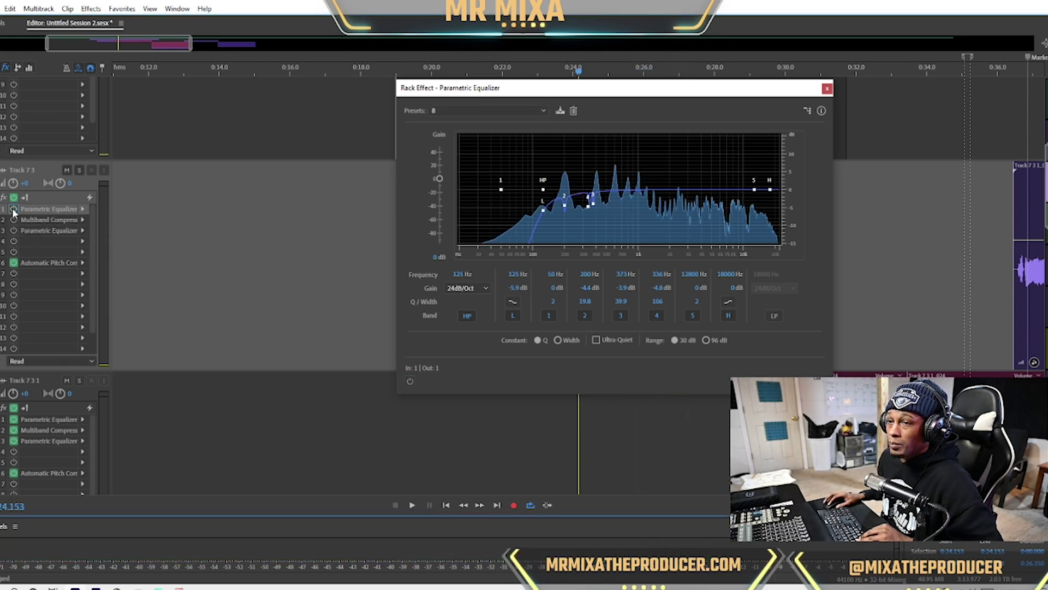
pyautogui.press('space')
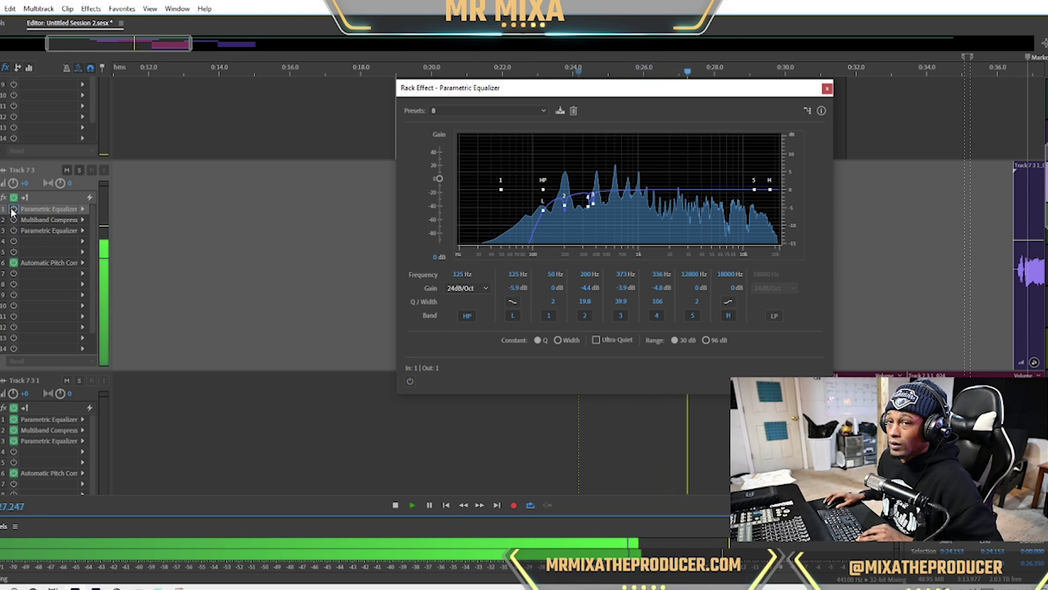
pyautogui.press('space')
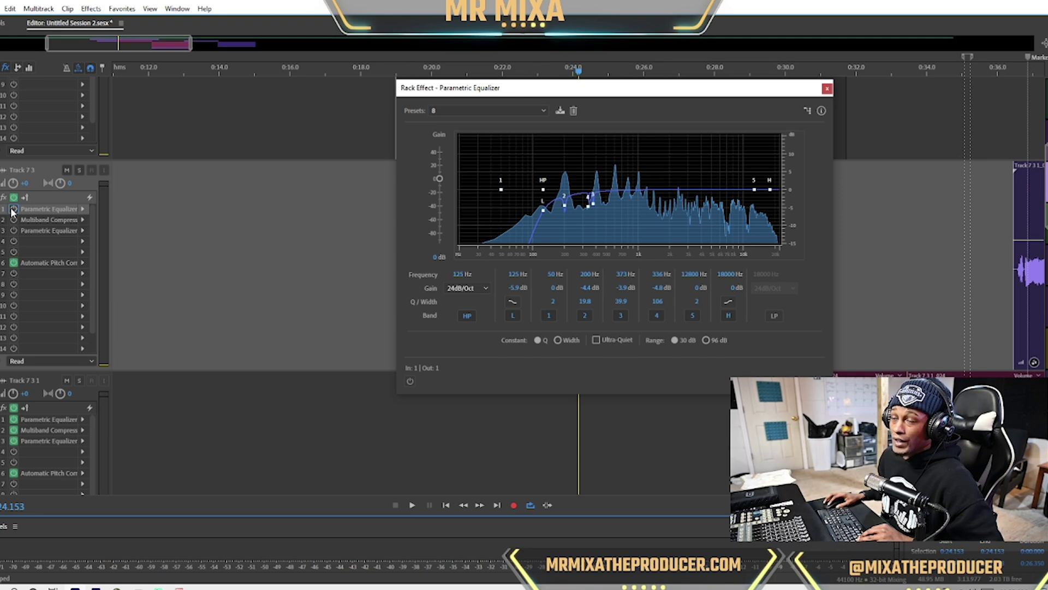
pyautogui.press('space')
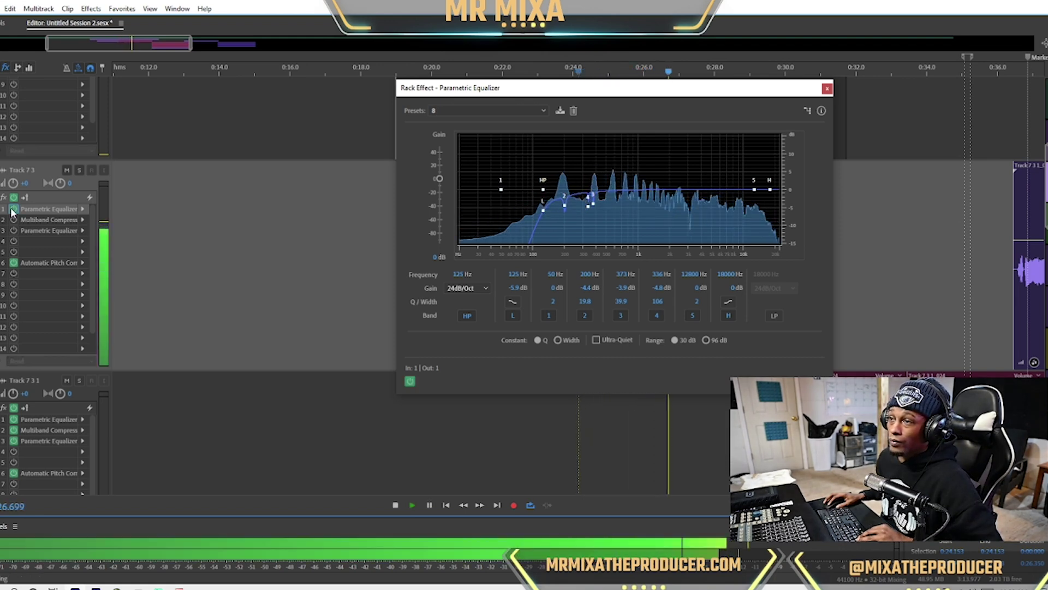
pyautogui.press('space')
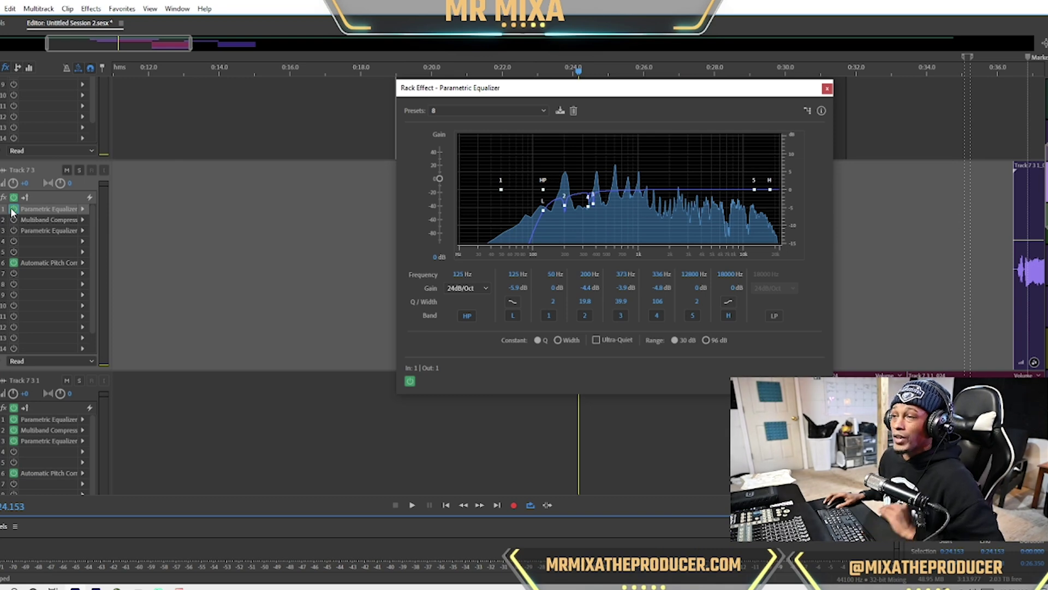
# Step: Enable the Multiband Compressor on Track 7 3 and compare the vocal during playback with it bypassed and active
pyautogui.click(14, 220)
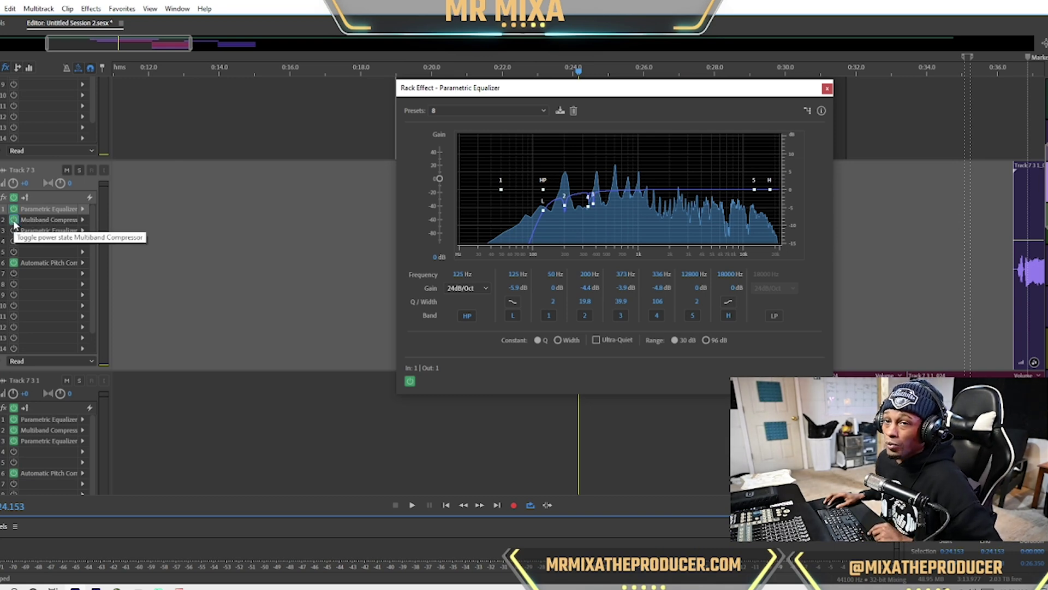
pyautogui.doubleClick(45, 221)
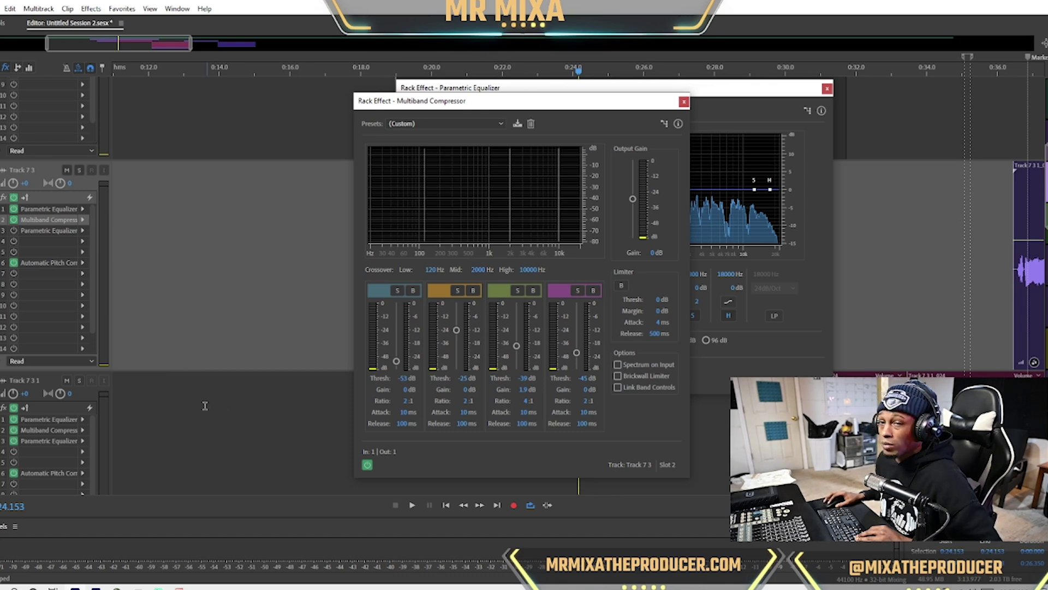
pyautogui.click(366, 466)
pyautogui.press('space')
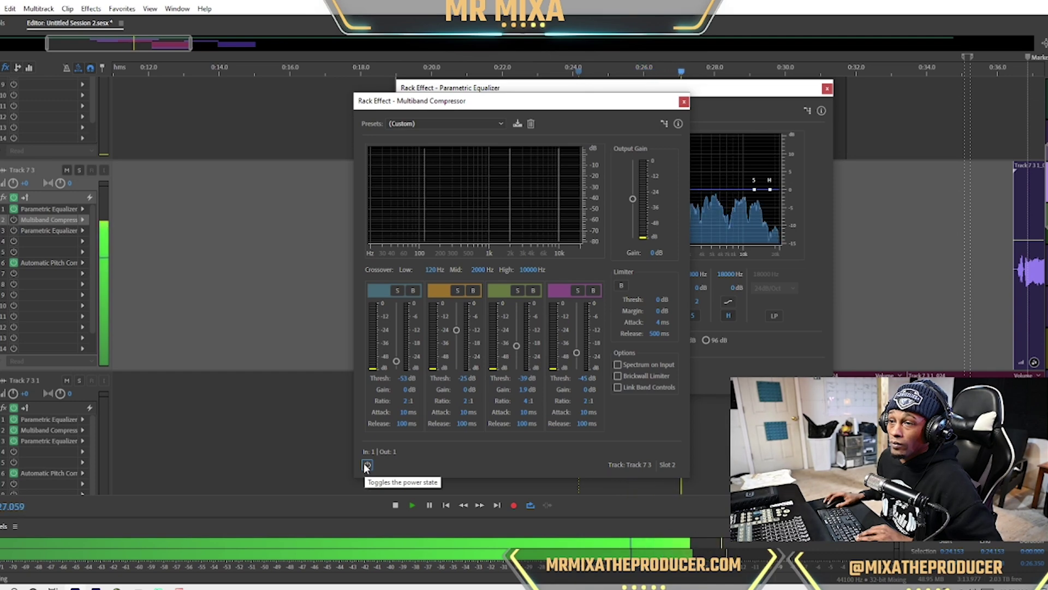
pyautogui.click(366, 466)
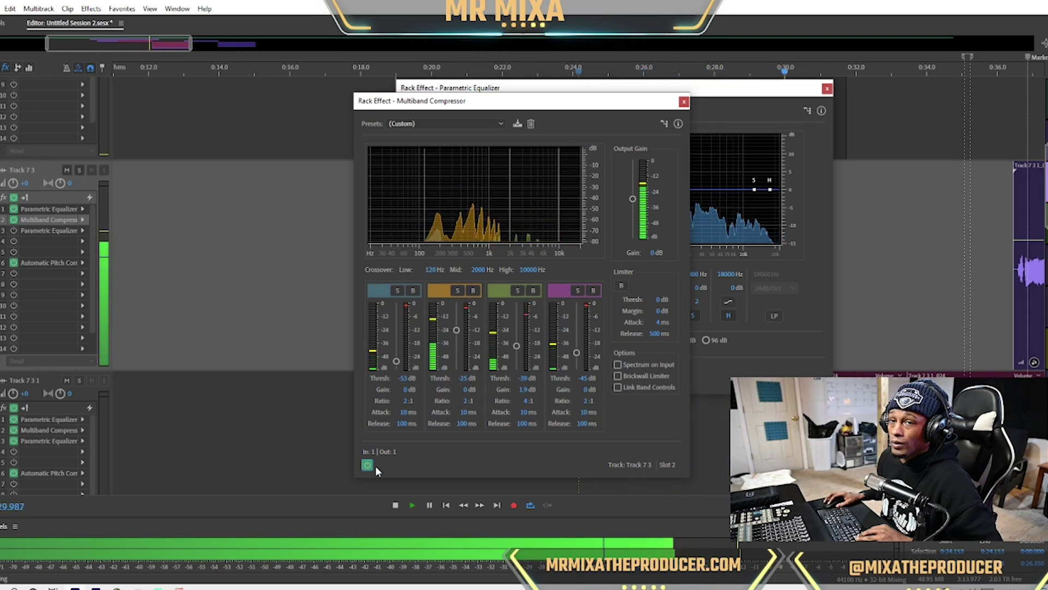
pyautogui.press('space')
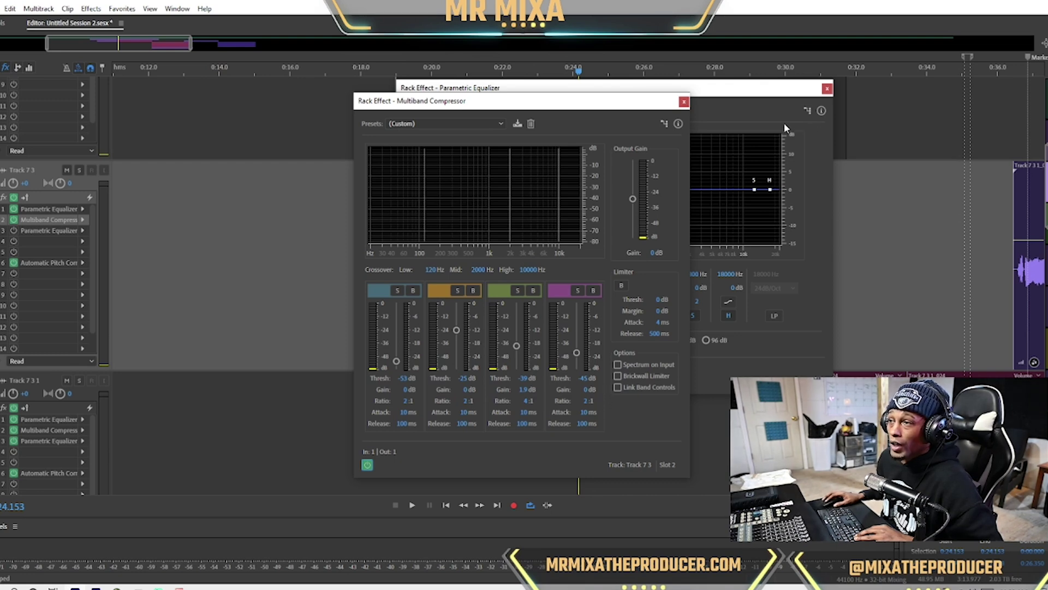
pyautogui.click(683, 102)
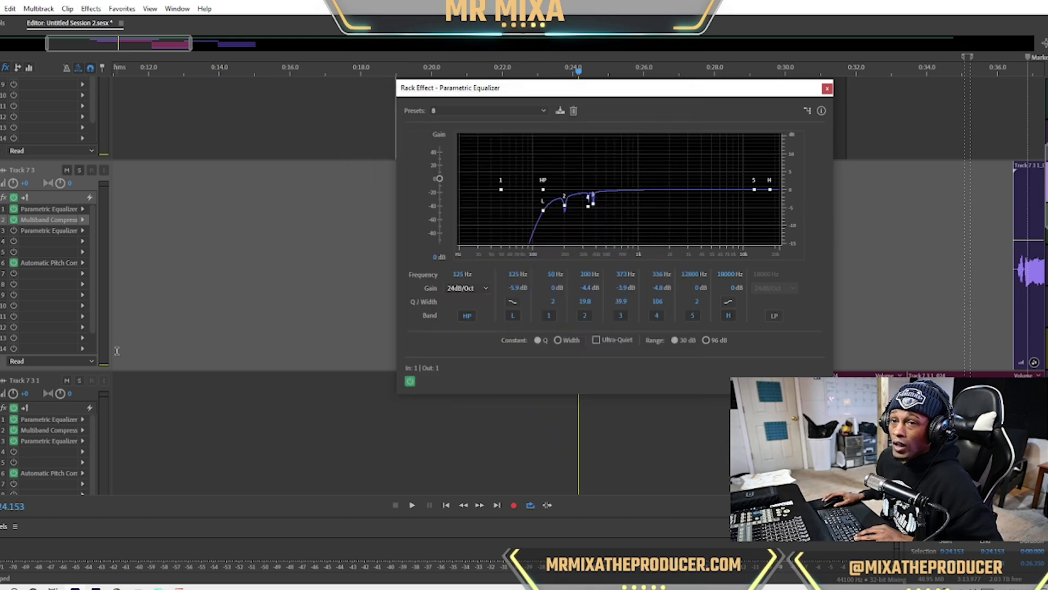
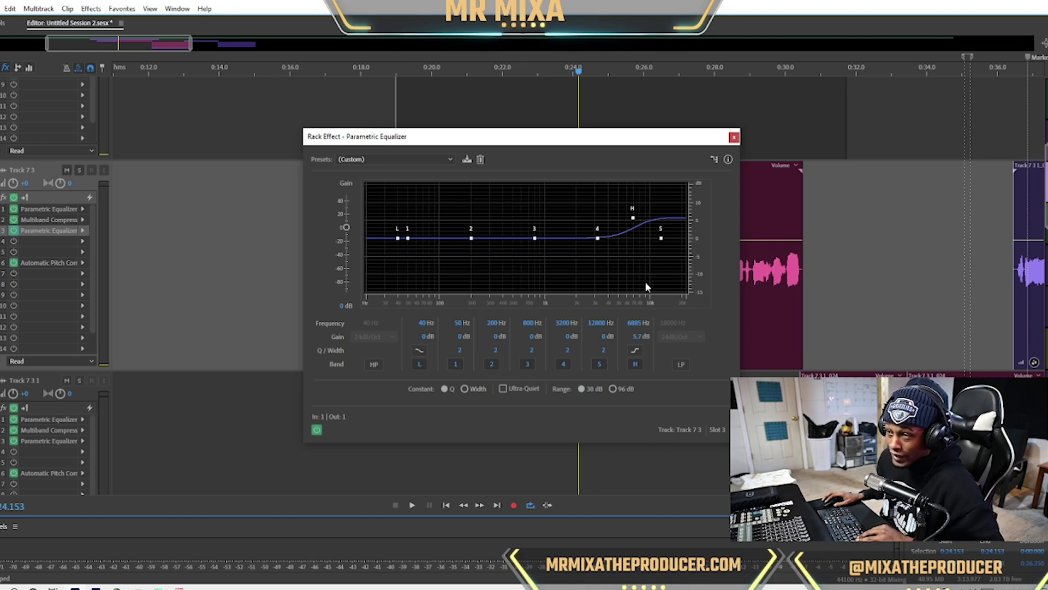
# Step: Play the vocal with the second Parametric Equalizer on Track 7 3 bypassed, and again with it enabled
pyautogui.click(317, 429)
pyautogui.press('space')
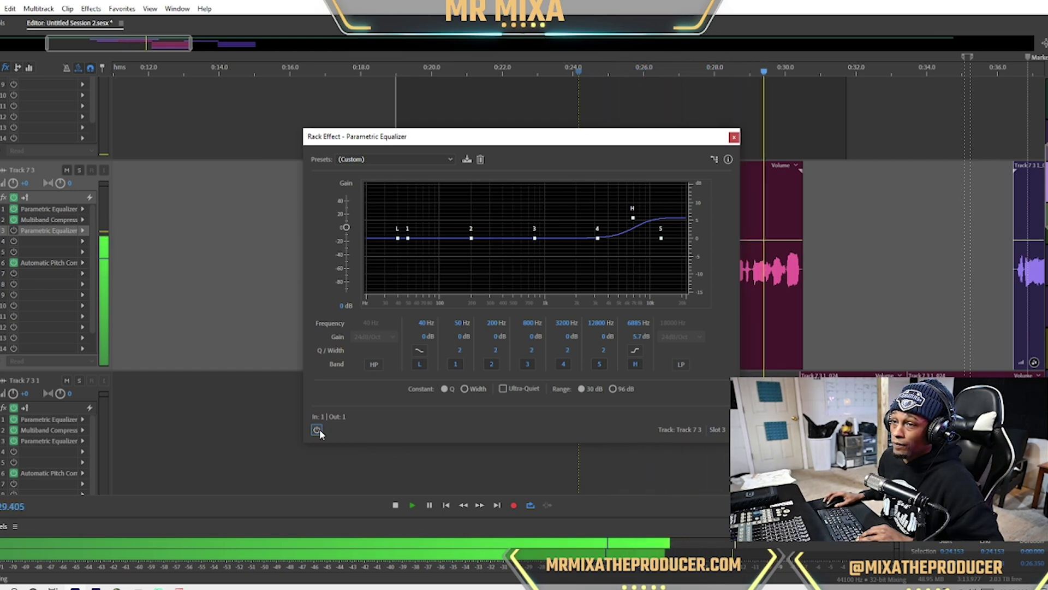
pyautogui.press('space')
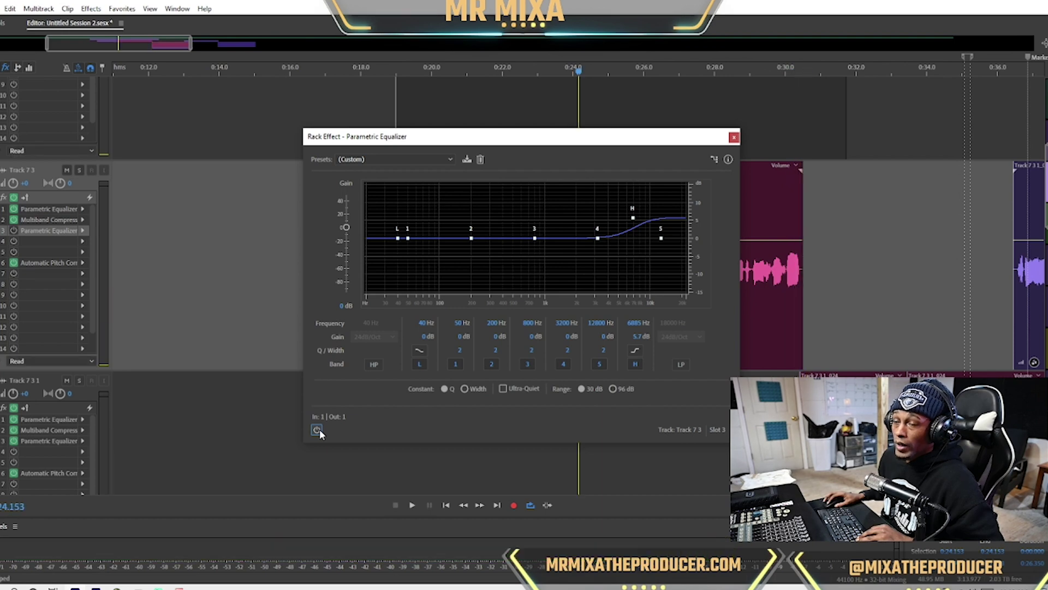
pyautogui.click(317, 429)
pyautogui.press('space')
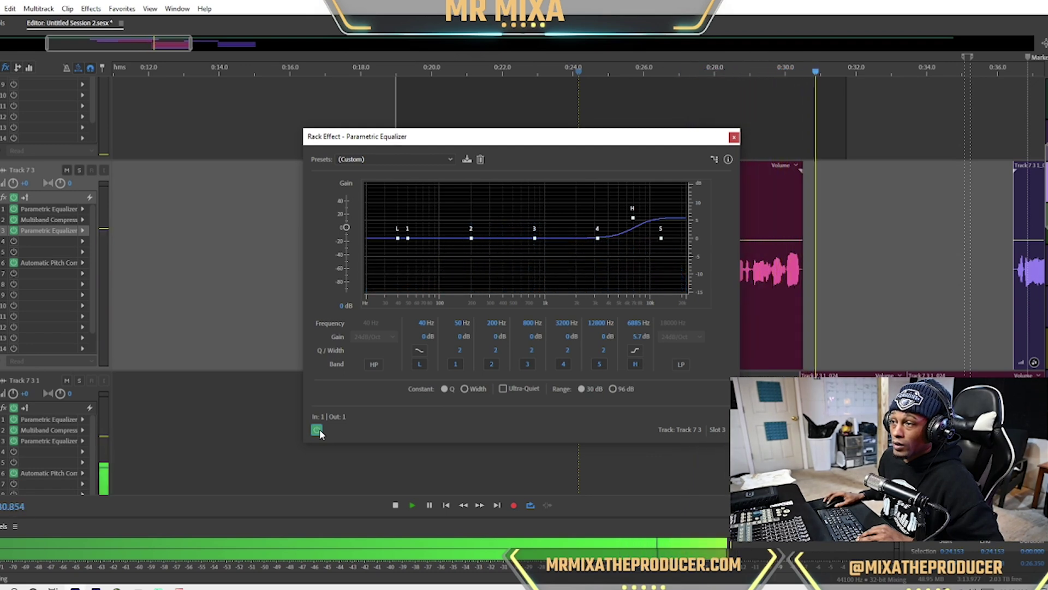
pyautogui.press('space')
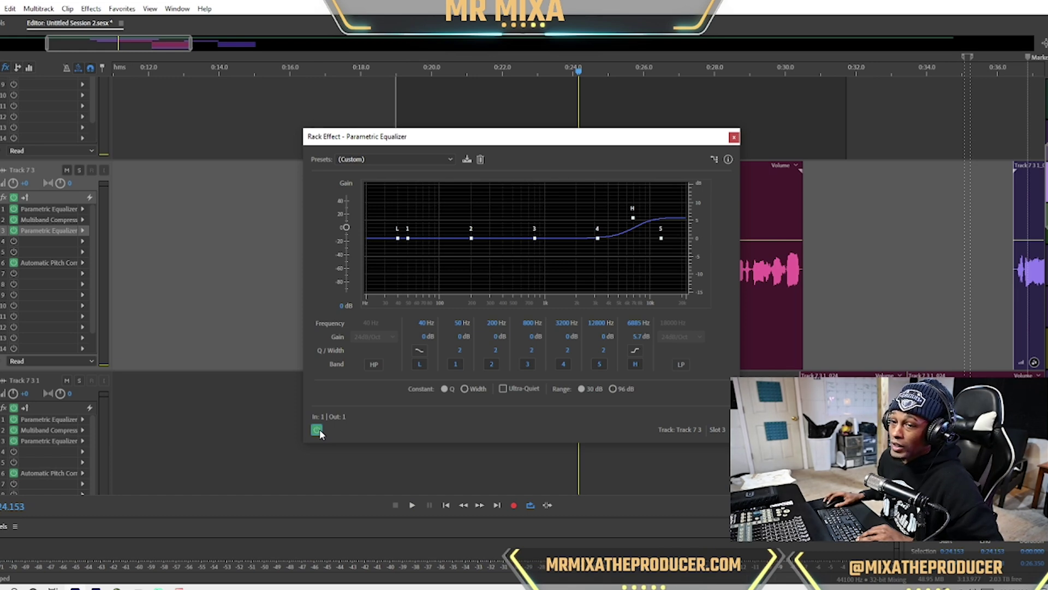
# Step: Switch the second Parametric Equalizer off and on repeatedly during playback, leave it enabled, and close its window
pyautogui.press('space')
pyautogui.click(318, 430)
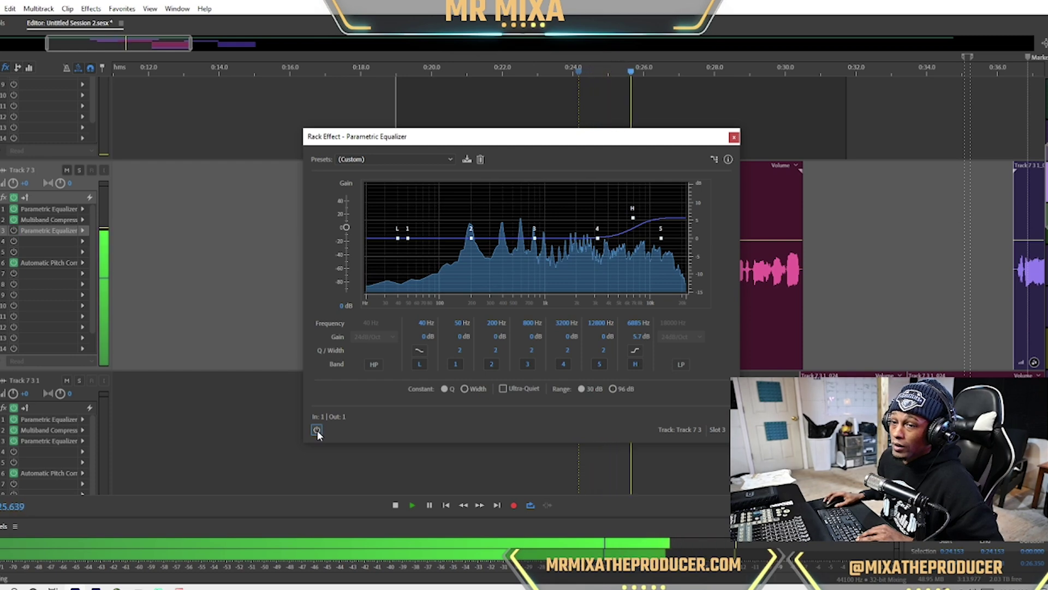
pyautogui.click(316, 430)
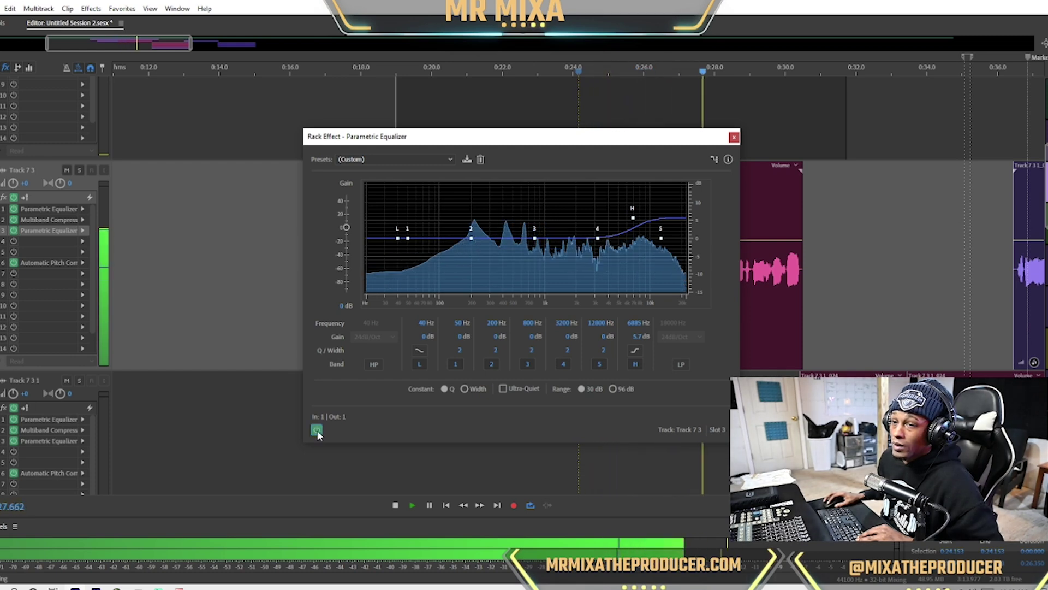
pyautogui.click(316, 430)
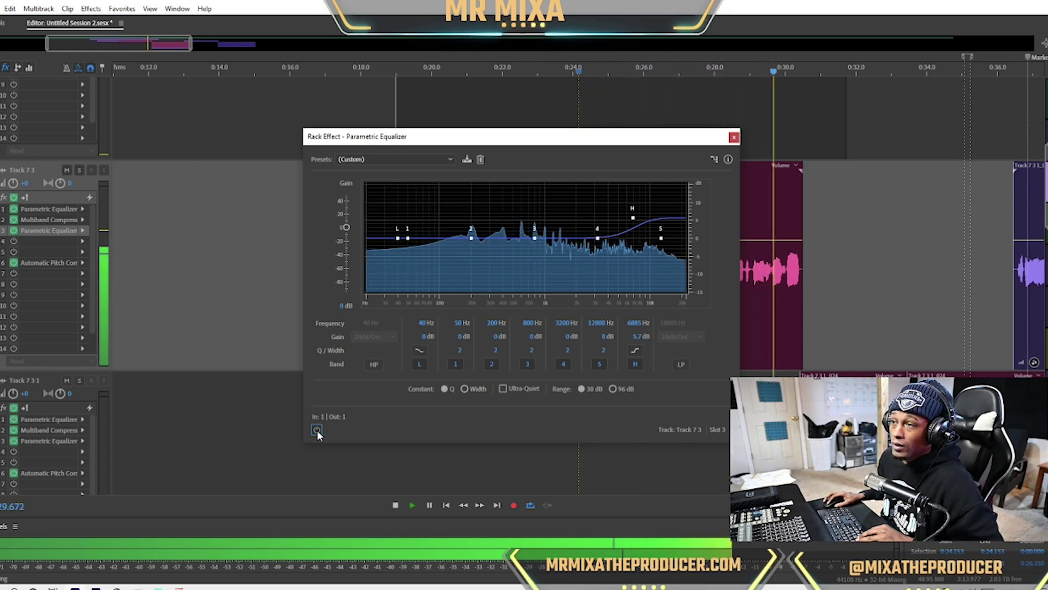
pyautogui.click(316, 430)
pyautogui.press('space')
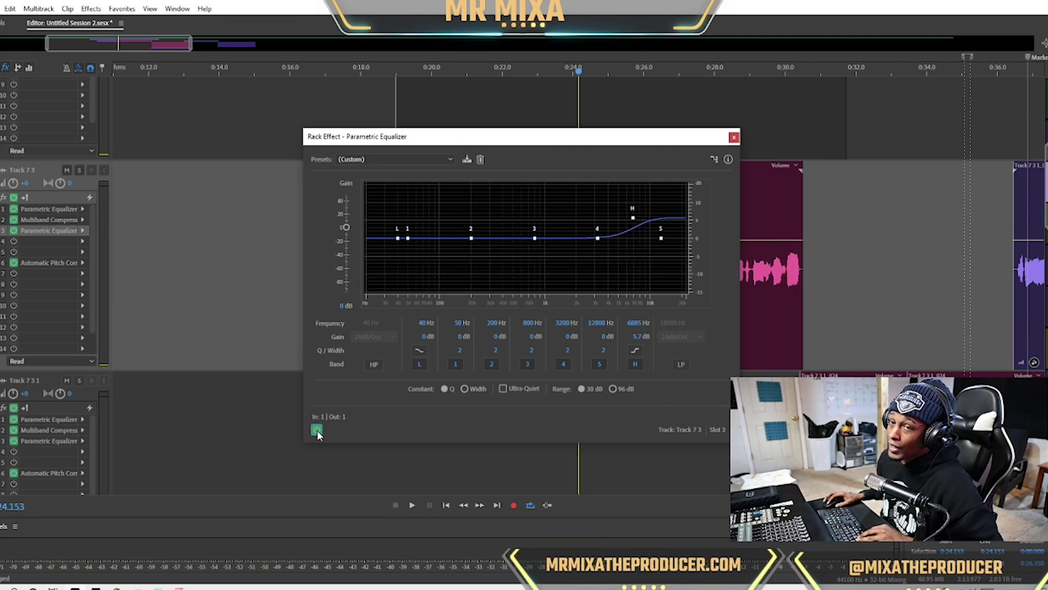
pyautogui.click(733, 137)
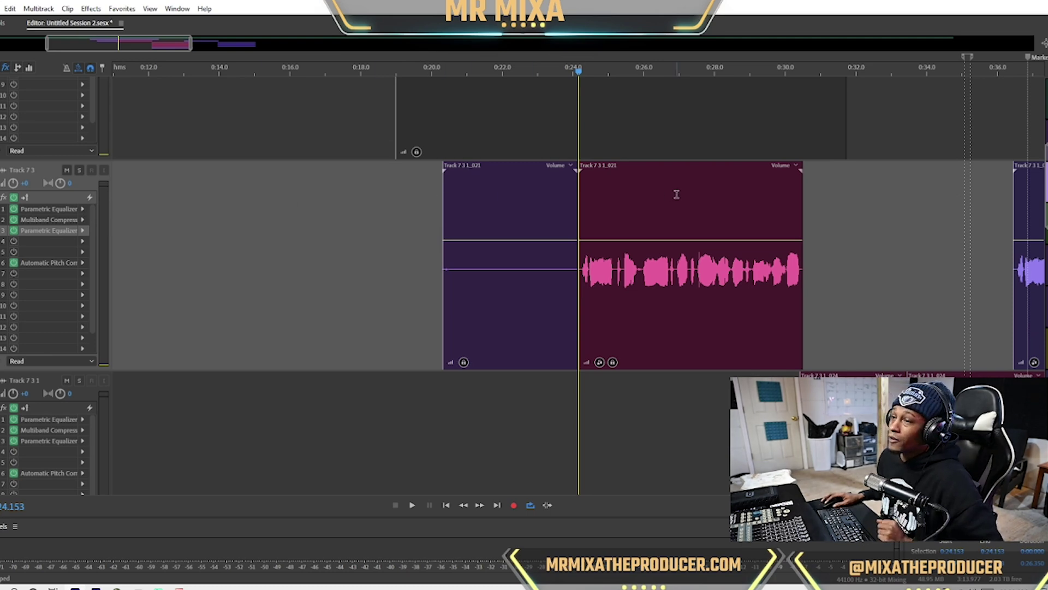
# Step: Review the first Parametric Equalizer's band settings on Track 7 3, close its window, and select the Multiband Compressor in the rack
pyautogui.click(645, 201)
pyautogui.click(574, 147)
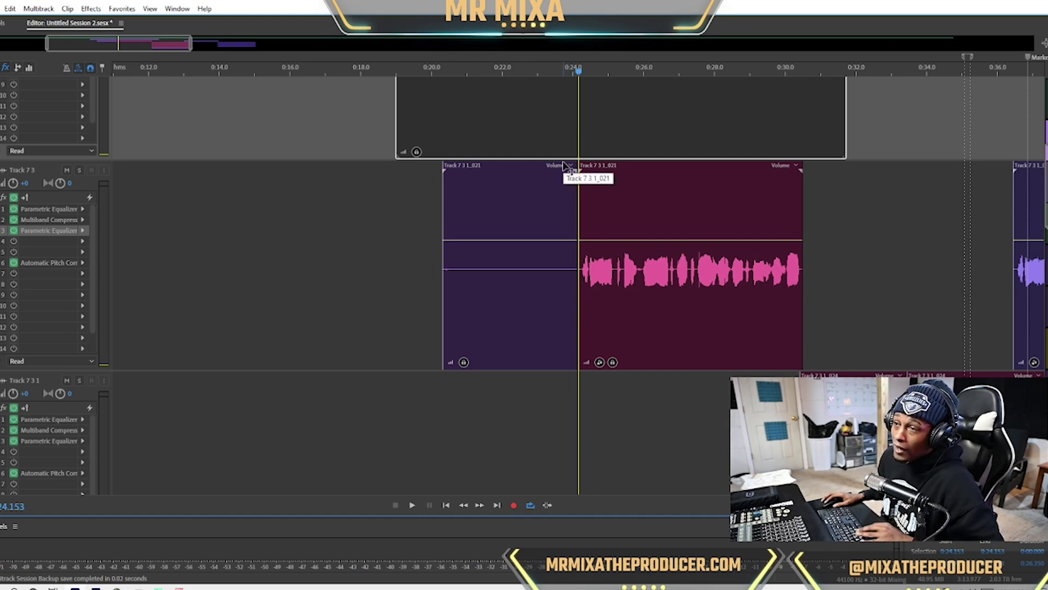
pyautogui.scroll(2, 48, 257)
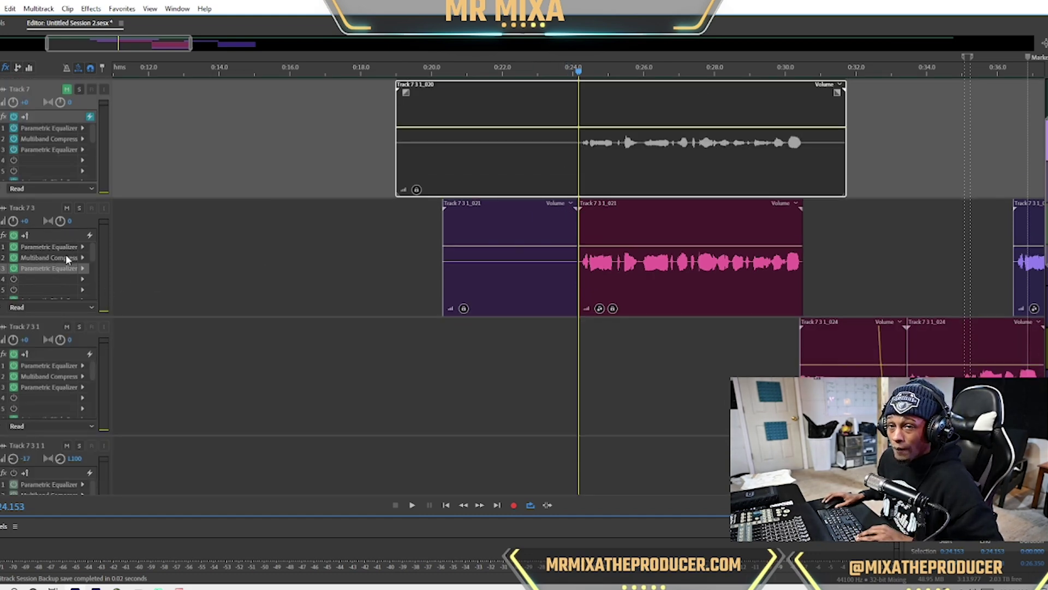
pyautogui.scroll(-2, 62, 259)
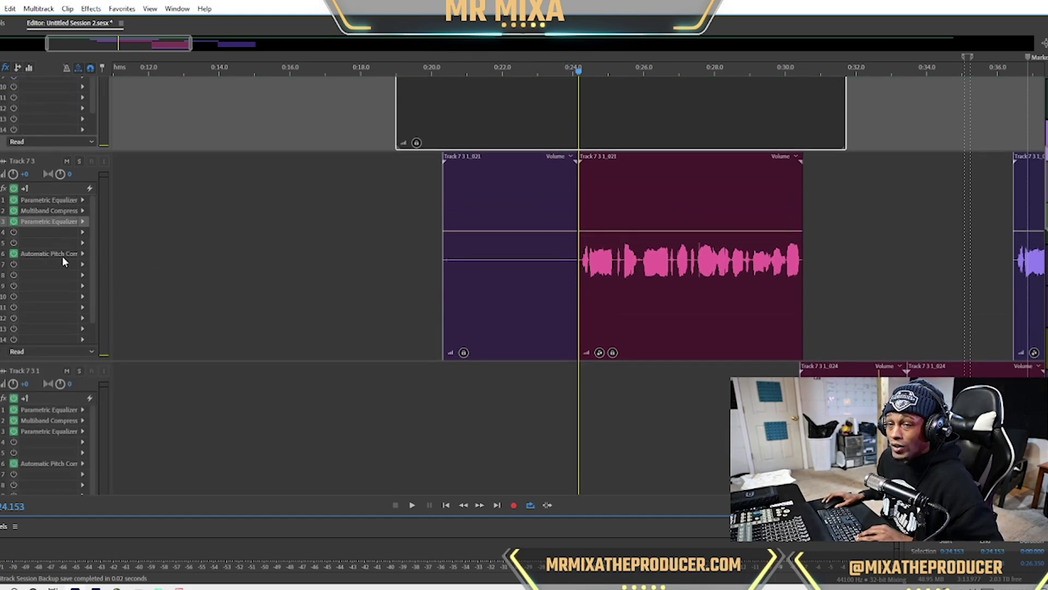
pyautogui.doubleClick(61, 202)
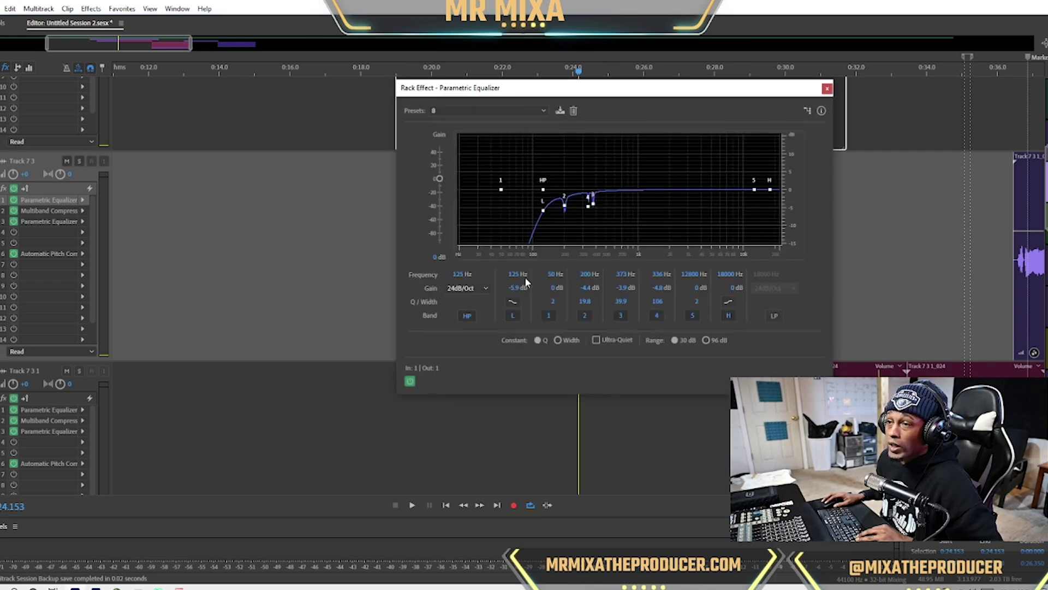
pyautogui.click(827, 89)
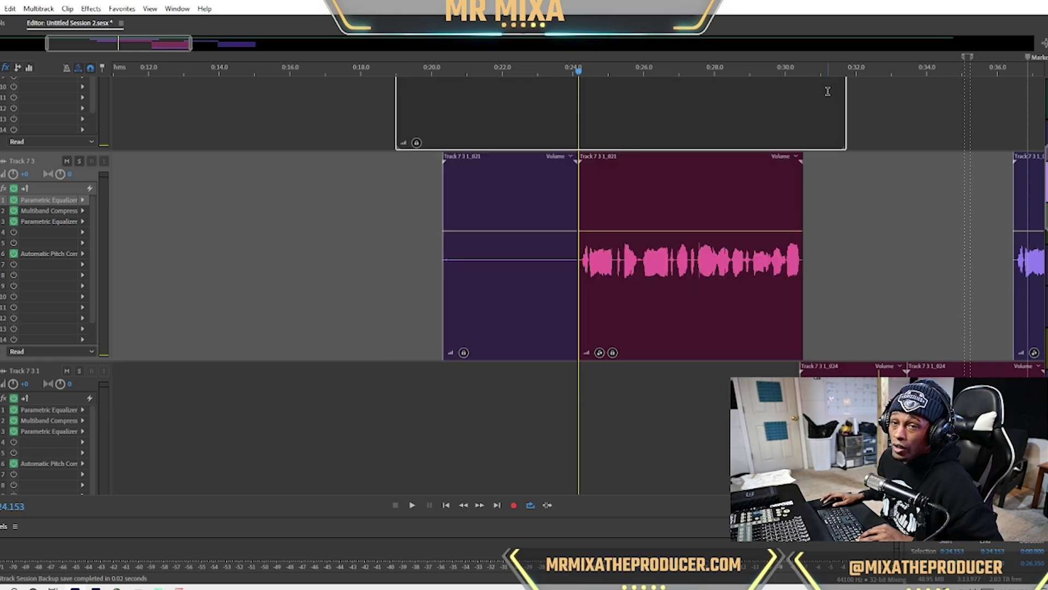
pyautogui.click(71, 210)
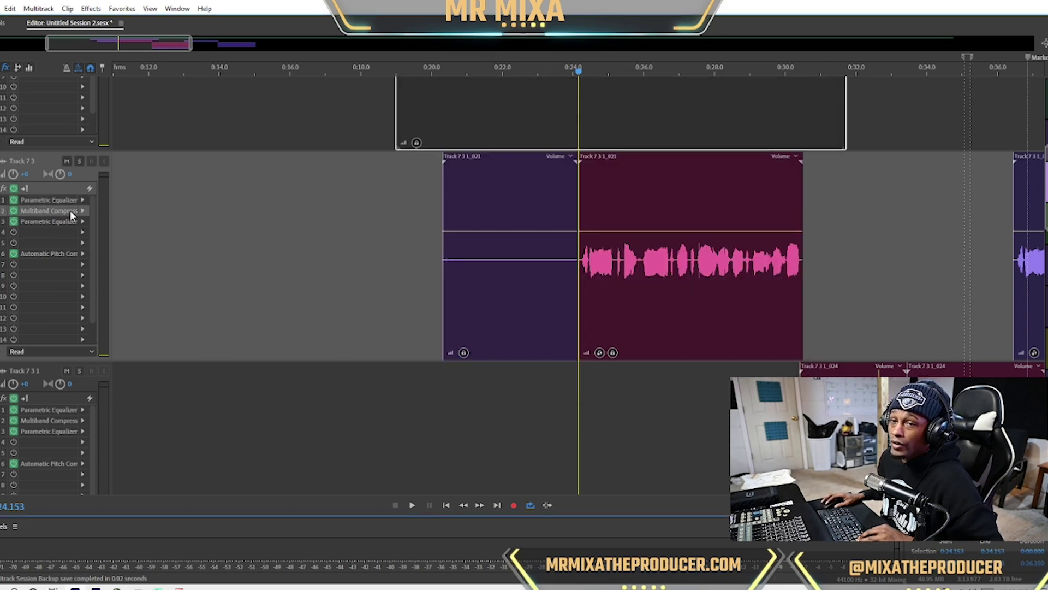
# Step: Review the Multiband Compressor and the second Parametric Equalizer settings on Track 7 3, closing each effect window after inspection
pyautogui.doubleClick(70, 211)
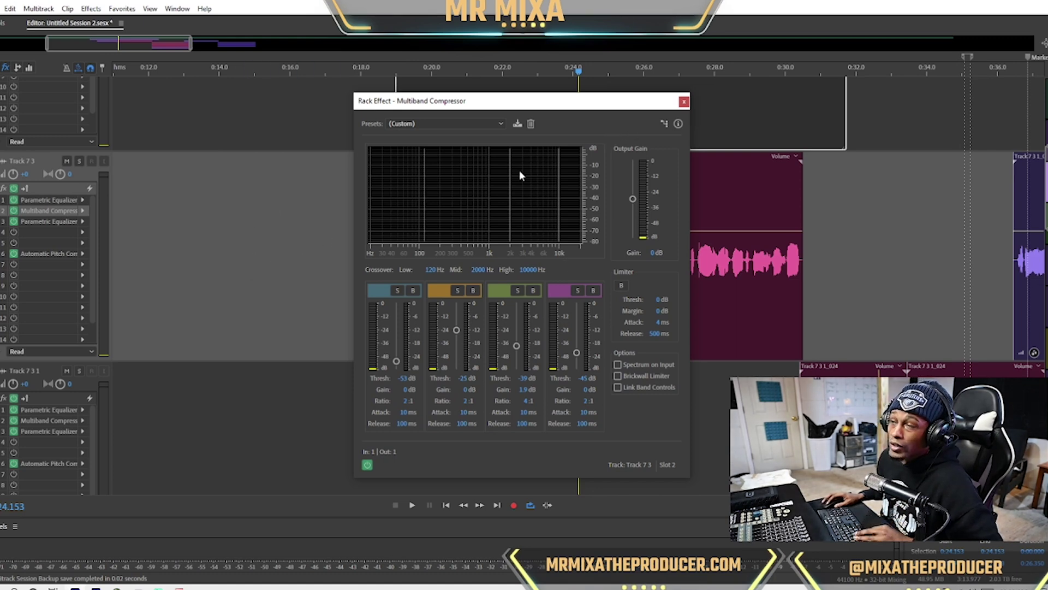
pyautogui.click(683, 103)
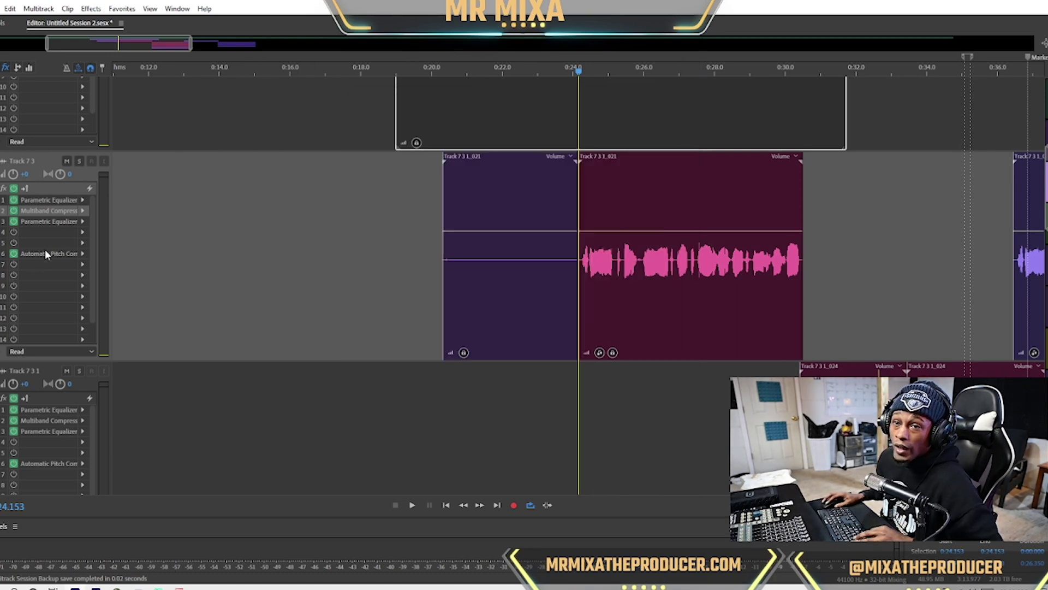
pyautogui.doubleClick(54, 221)
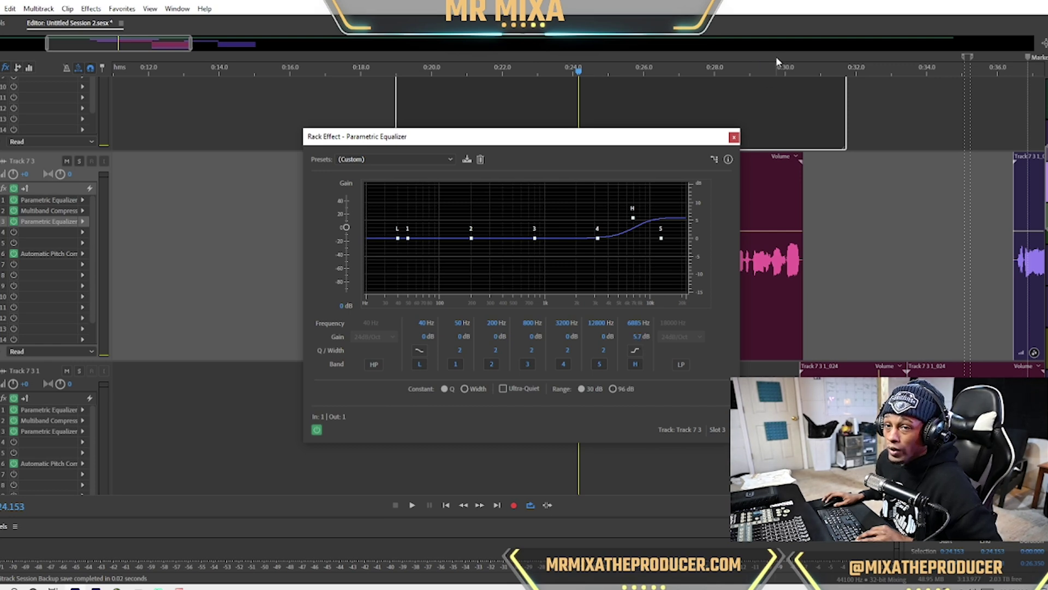
pyautogui.click(733, 137)
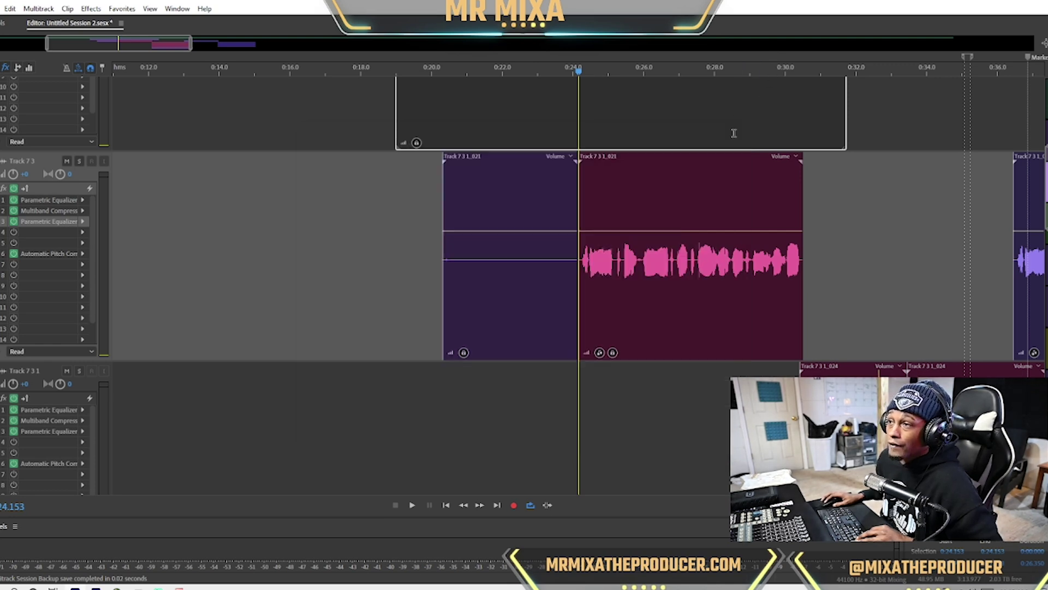
# Step: Inspect the Automatic Pitch Correction settings on Track 7 3, including scale, key, attack and sensitivity, and close its window
pyautogui.doubleClick(64, 252)
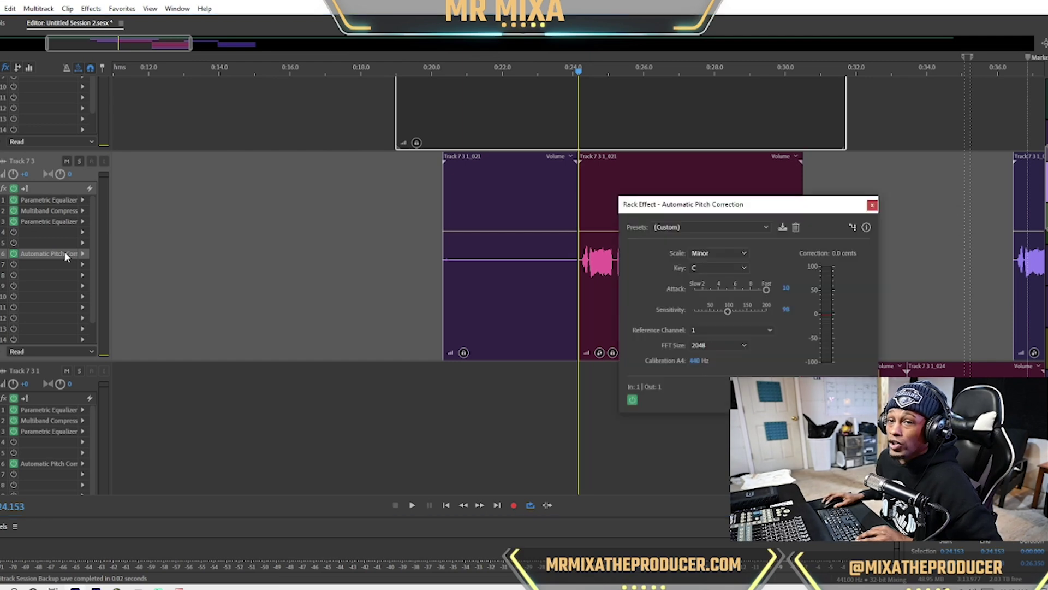
pyautogui.moveTo(740, 215); pyautogui.dragTo(586, 193)
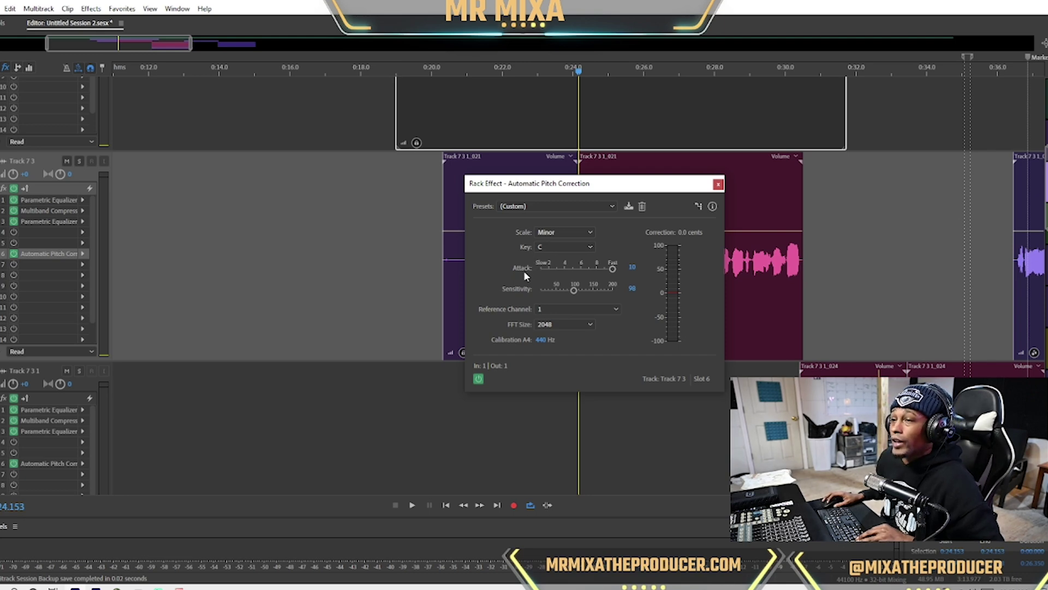
pyautogui.click(718, 184)
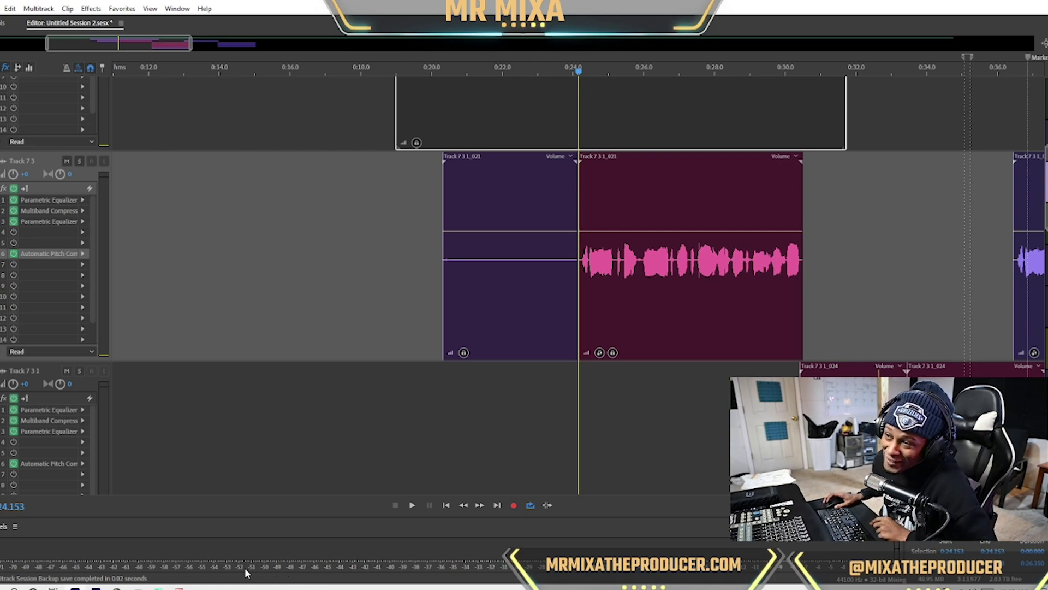
# Step: Play the session and enable the effects racks on Track 7 3 1 1 and Track 7 3 1 1 1
pyautogui.press('space')
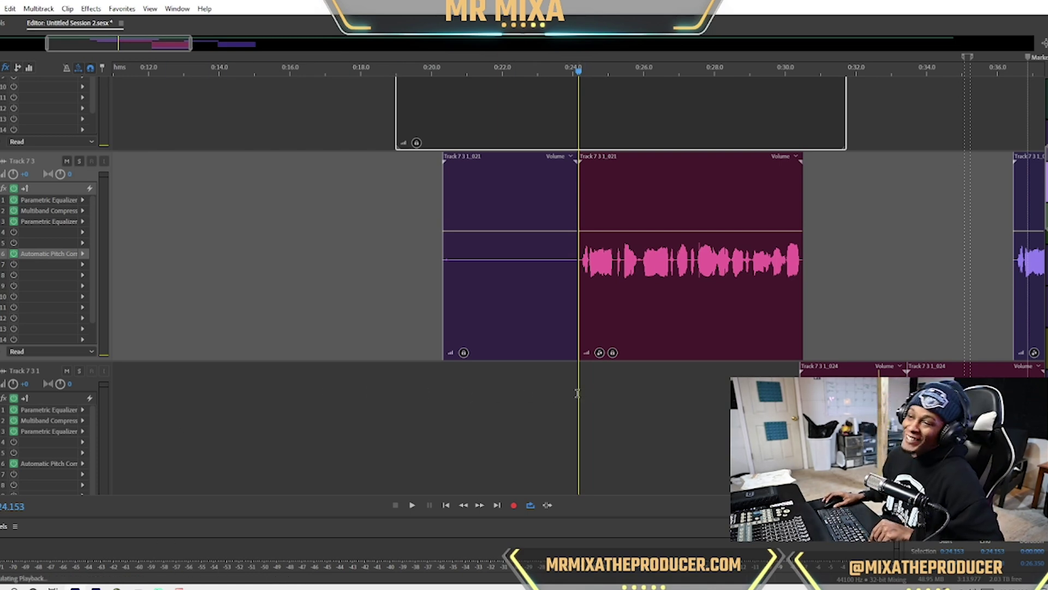
pyautogui.scroll(-4, 70, 274)
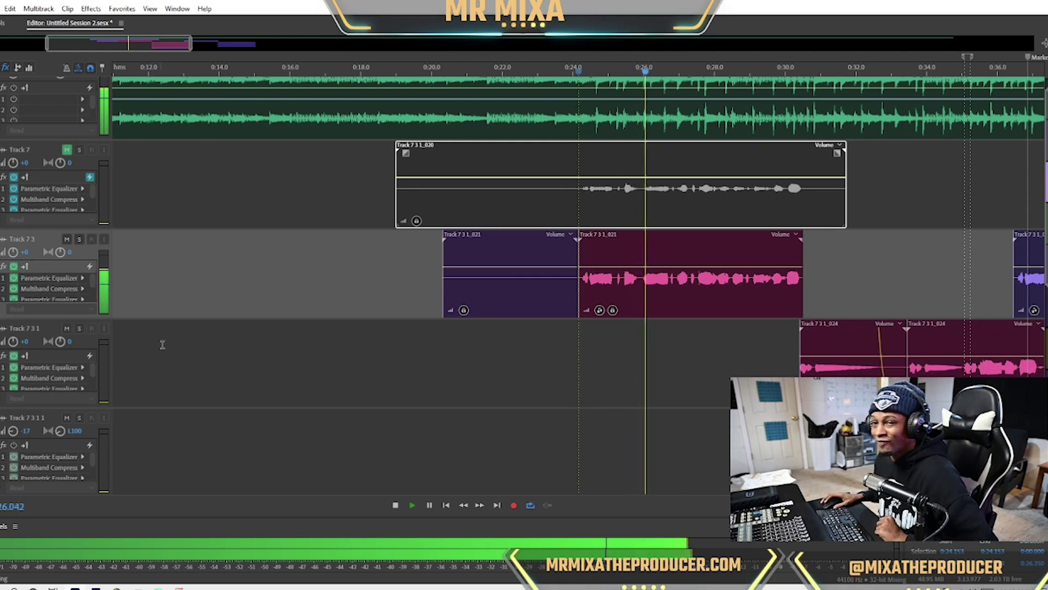
pyautogui.scroll(-2, 71, 371)
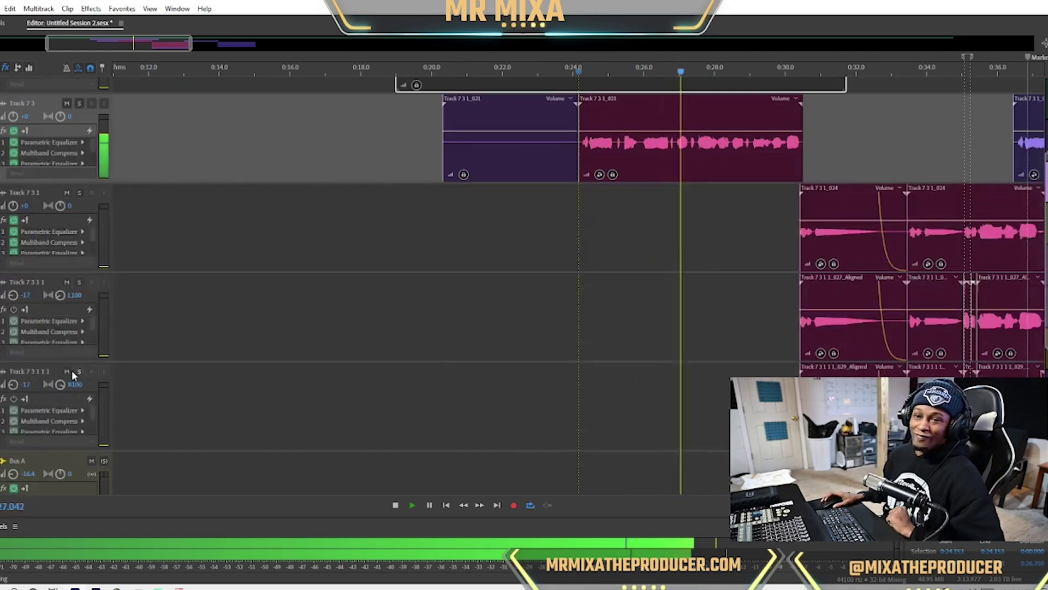
pyautogui.click(16, 306)
pyautogui.click(15, 399)
pyautogui.scroll(-2, 70, 356)
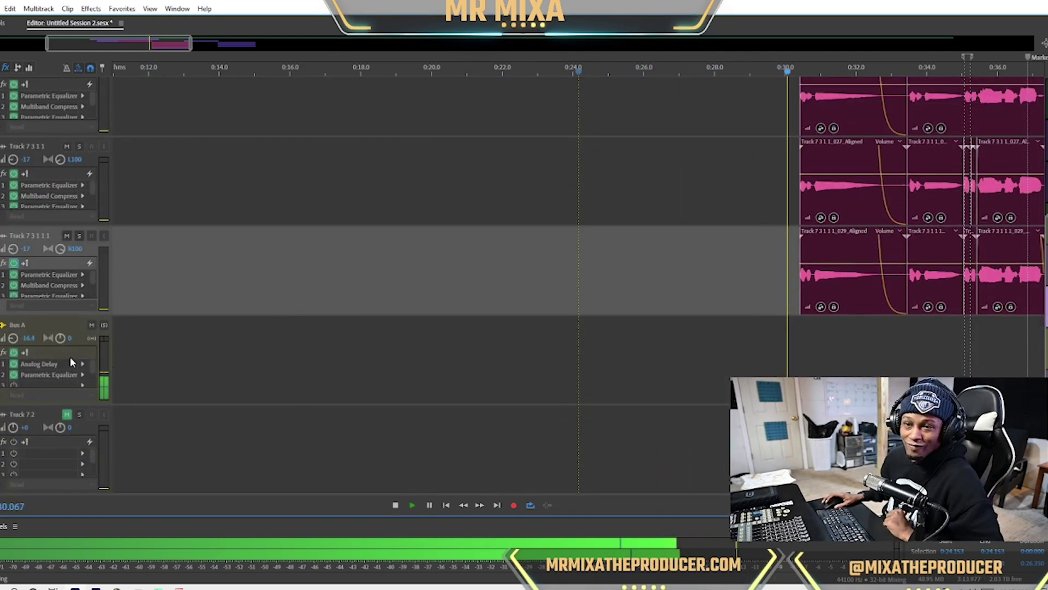
# Step: Zoom the multitrack view out in time and track height during playback to examine all tracks and clips in the session
pyautogui.scroll(3, 701, 238)
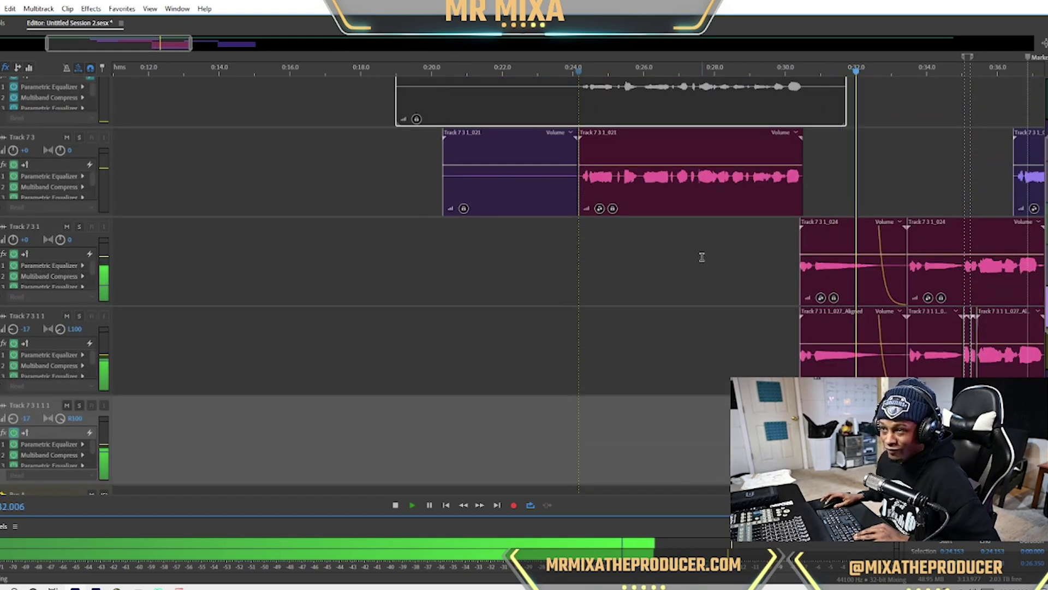
pyautogui.click(702, 256)
pyautogui.press('-')
pyautogui.press('-')
pyautogui.press('-')
pyautogui.press('-')
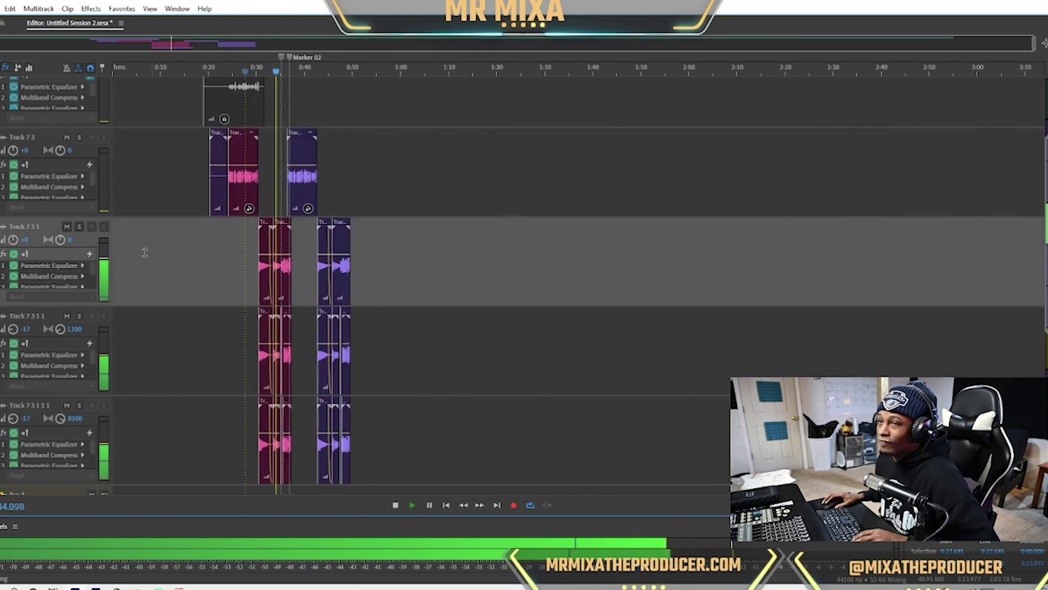
pyautogui.hotkey('alt', '-')
pyautogui.hotkey('alt', '-')
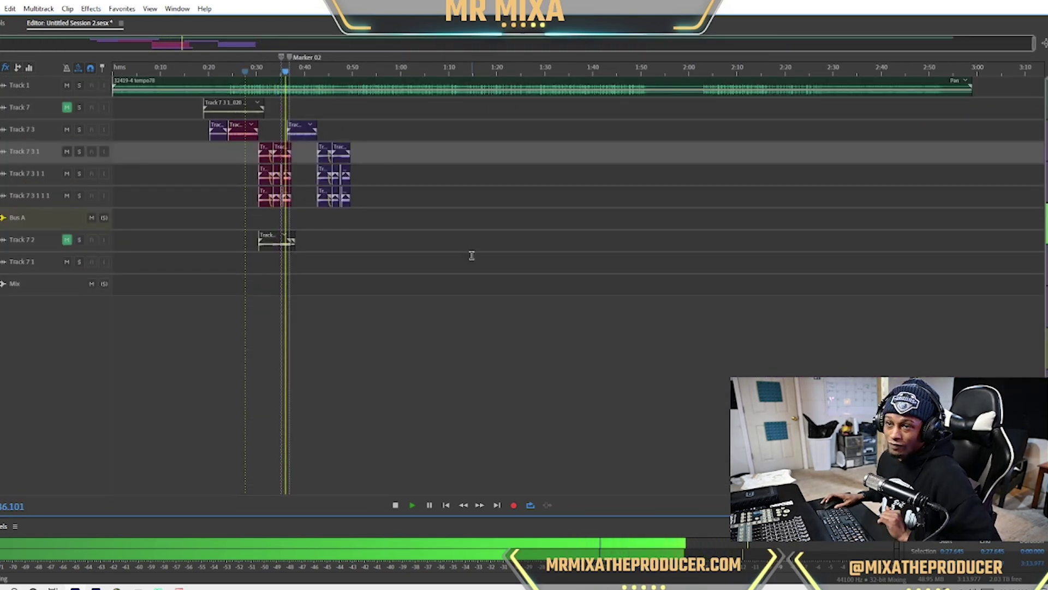